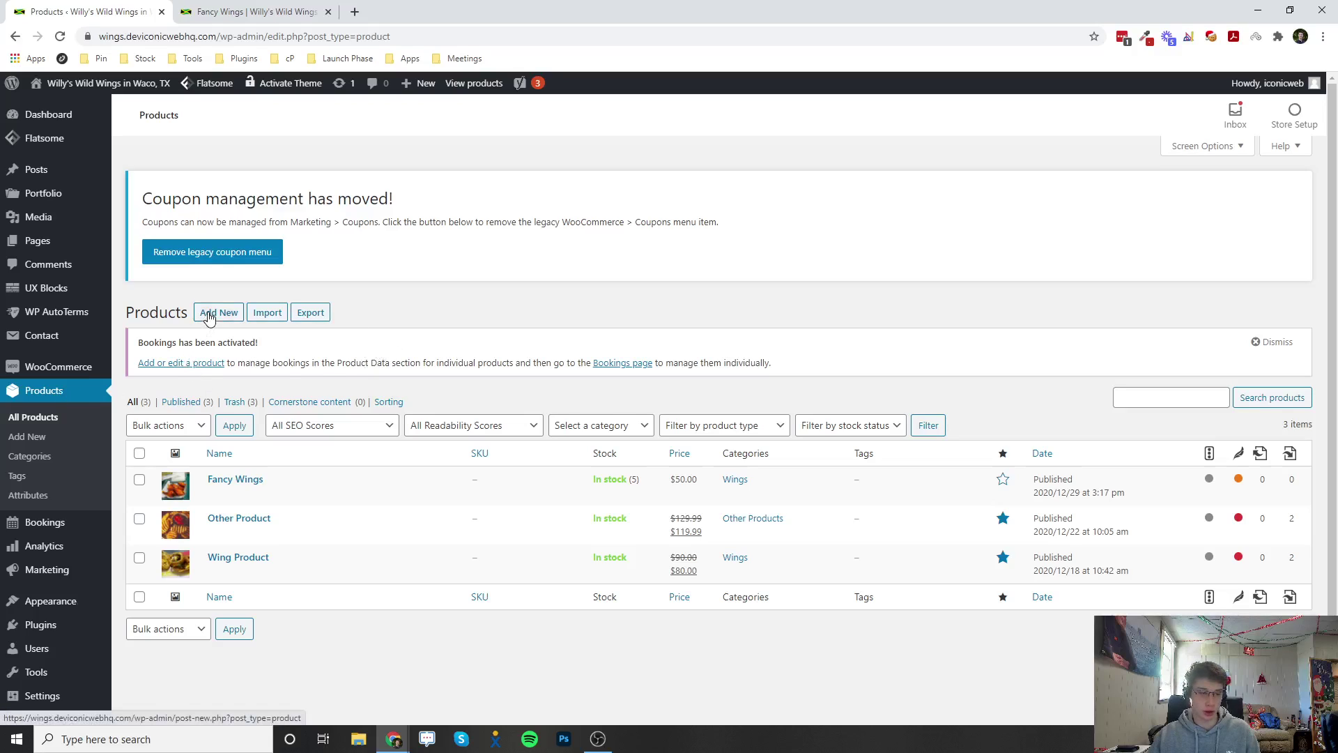
Step: Create a new product titled 'Bookable Product' and scroll to Product data
{"action": "left_click", "coordinate": [209, 317]}
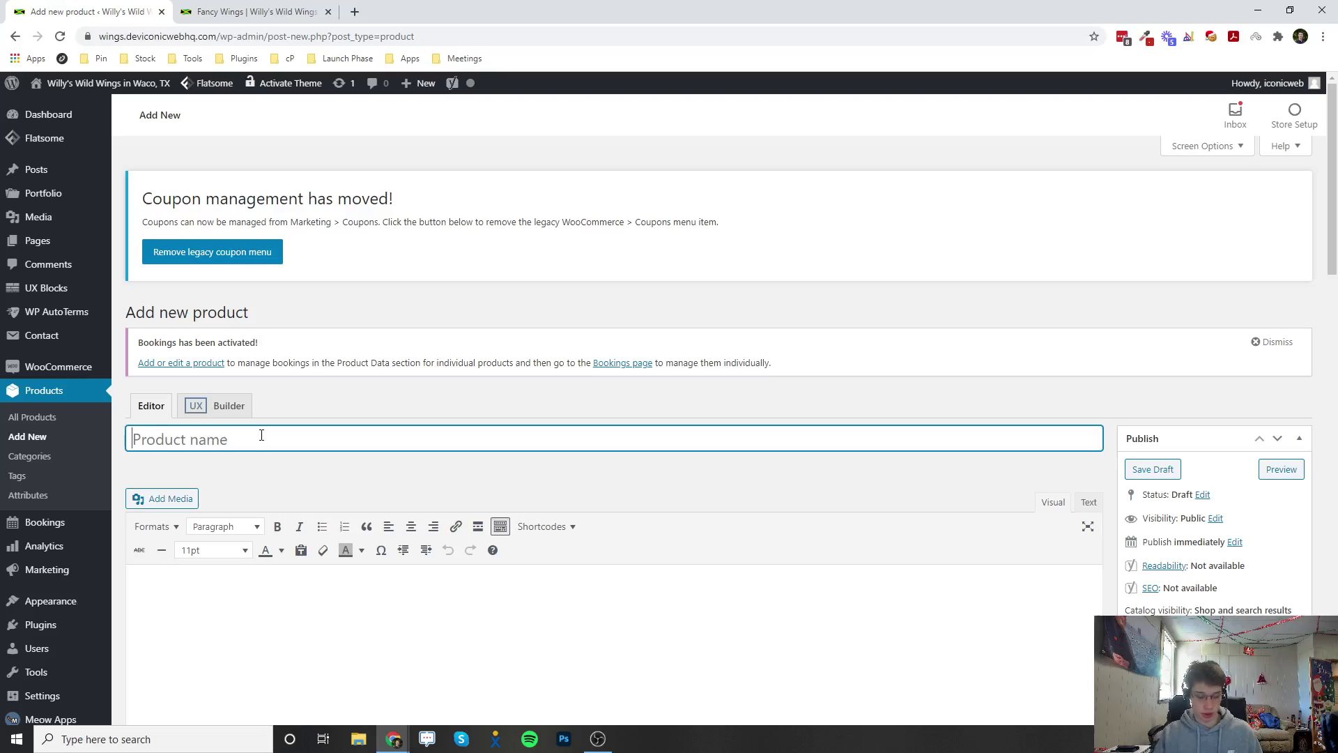
{"action": "type", "text": "Bookab"}
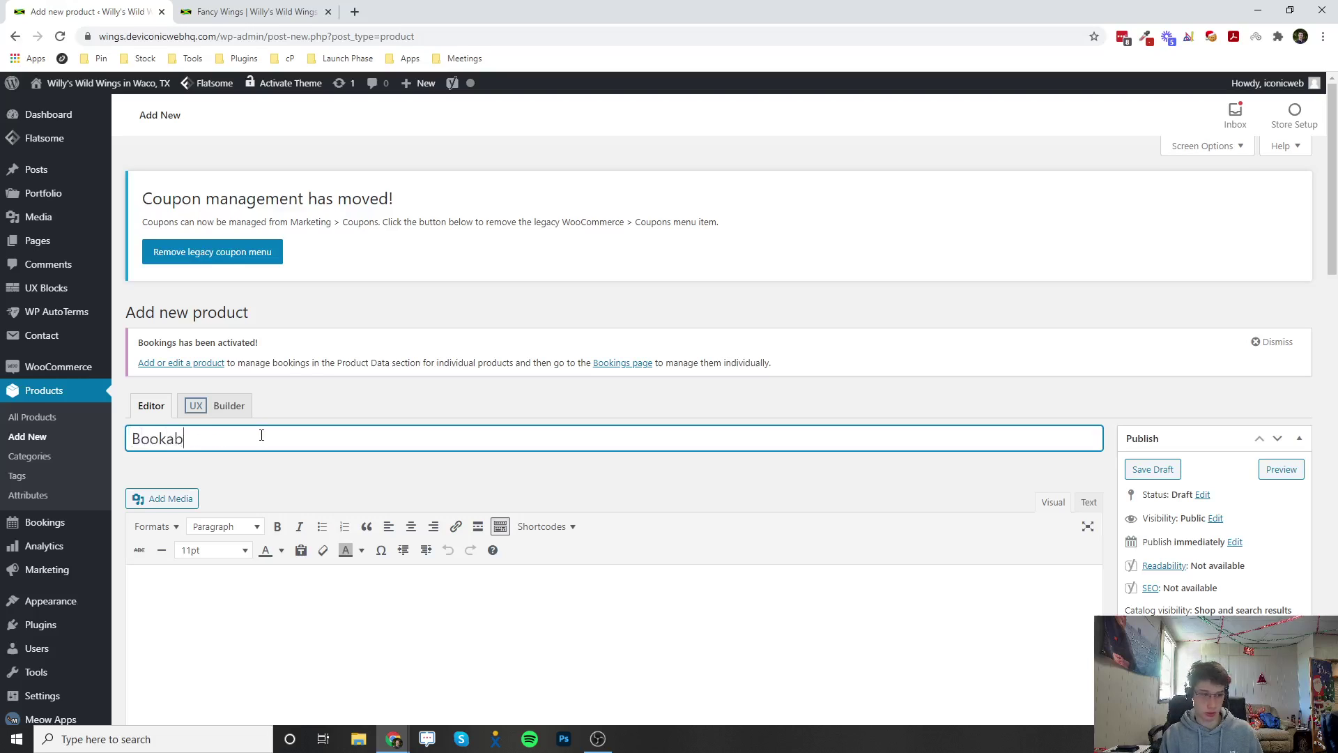
{"action": "type", "text": "le Product"}
{"action": "scroll", "coordinate": [261, 436], "scroll_direction": "down", "scroll_amount": 10}
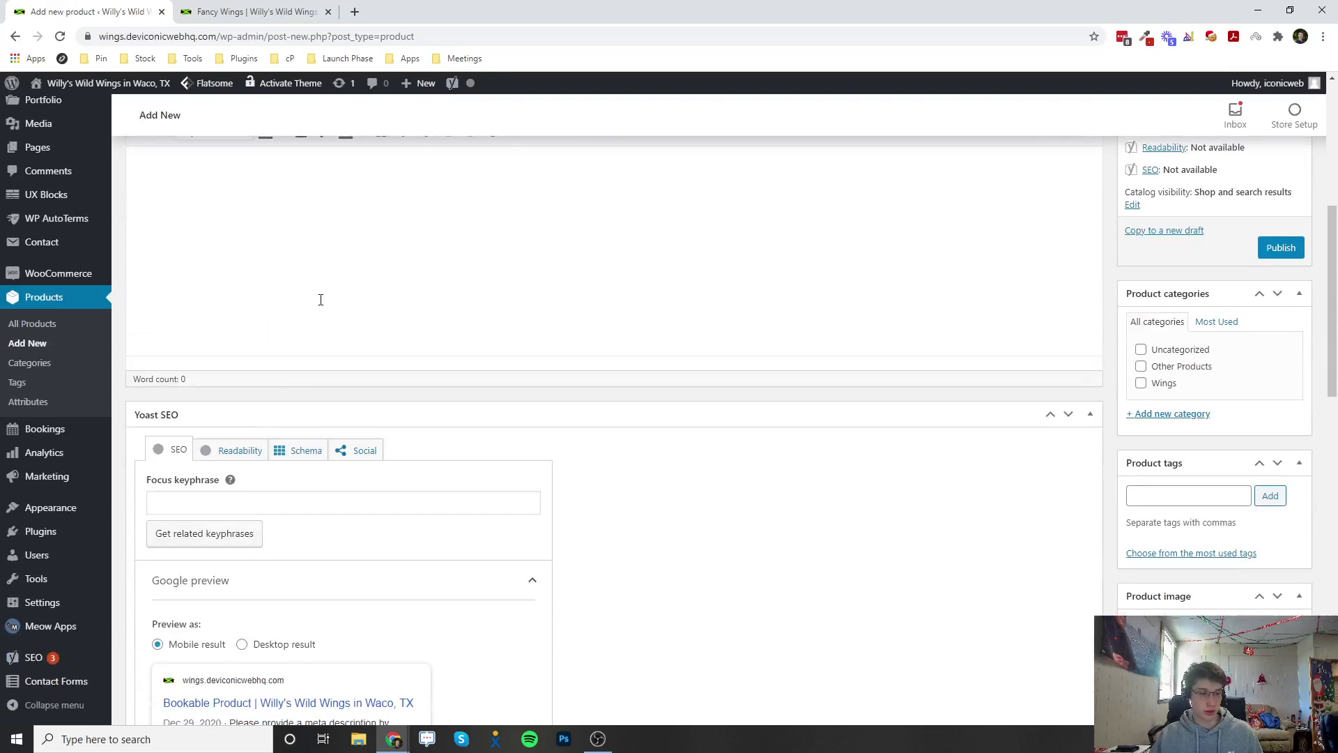
Step: Set the product type to Bookable product, revealing fixed 1-day booking blocks
{"action": "scroll", "coordinate": [324, 277], "scroll_direction": "down", "scroll_amount": 9}
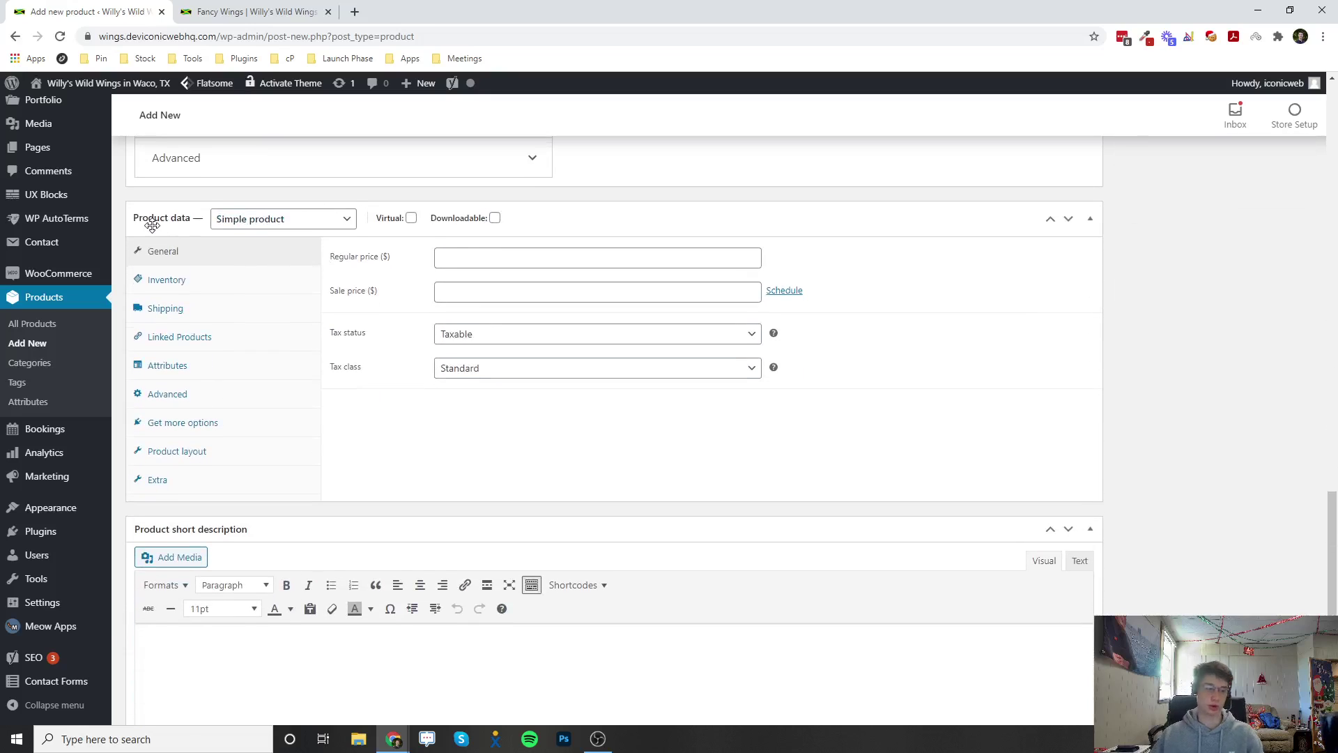
{"action": "left_click", "coordinate": [256, 220]}
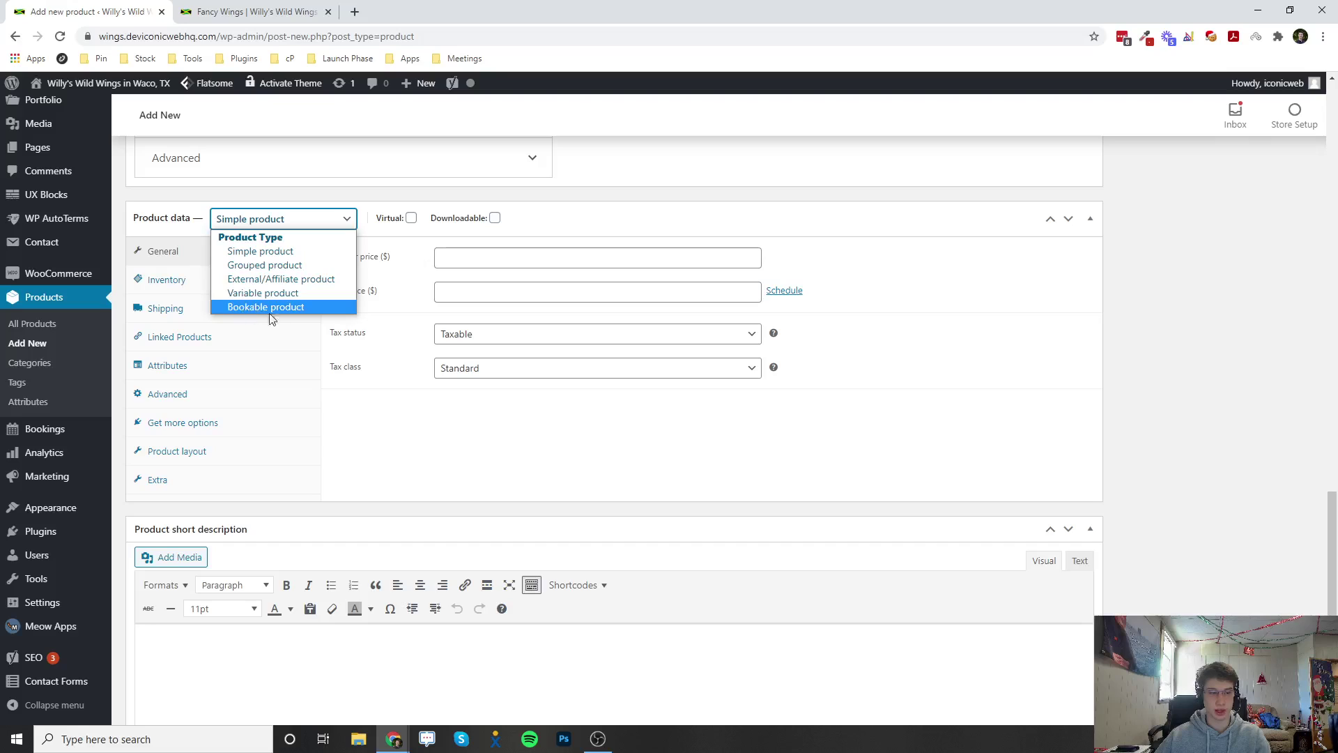
{"action": "left_click", "coordinate": [298, 307]}
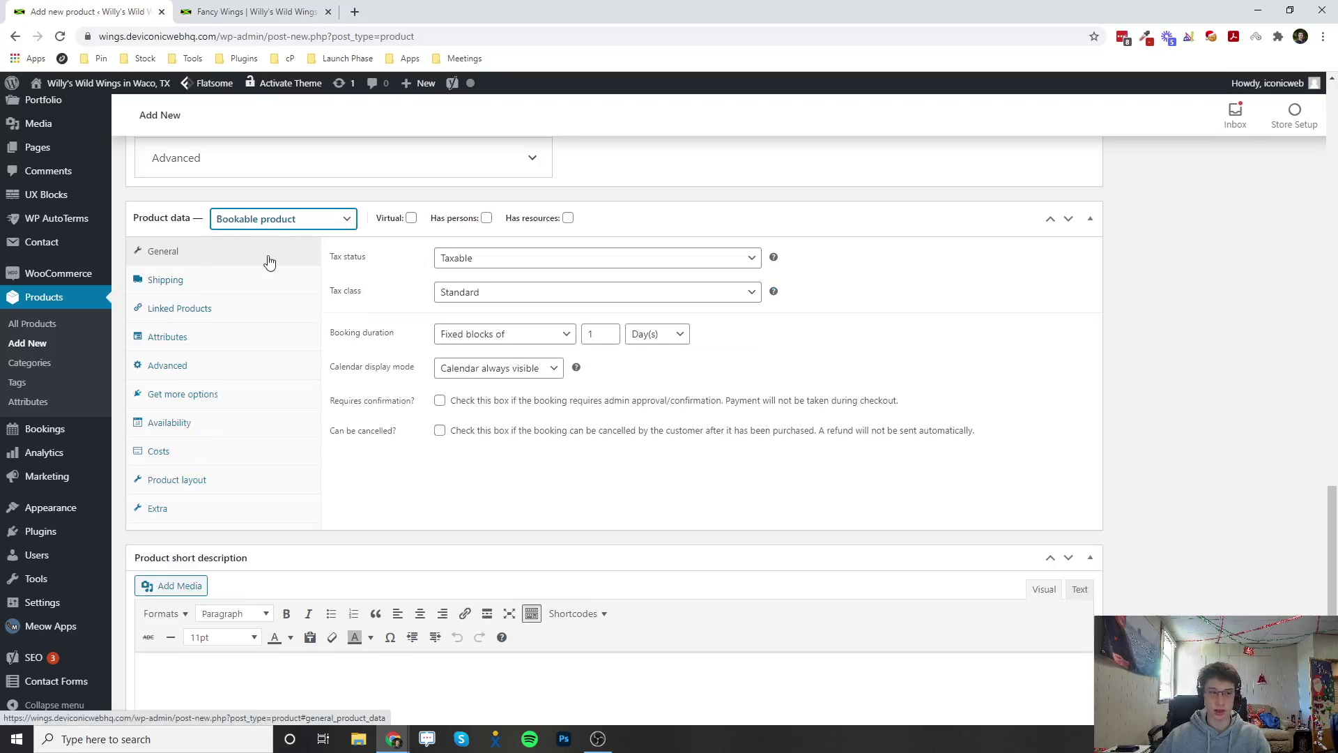
{"action": "left_click", "coordinate": [269, 204]}
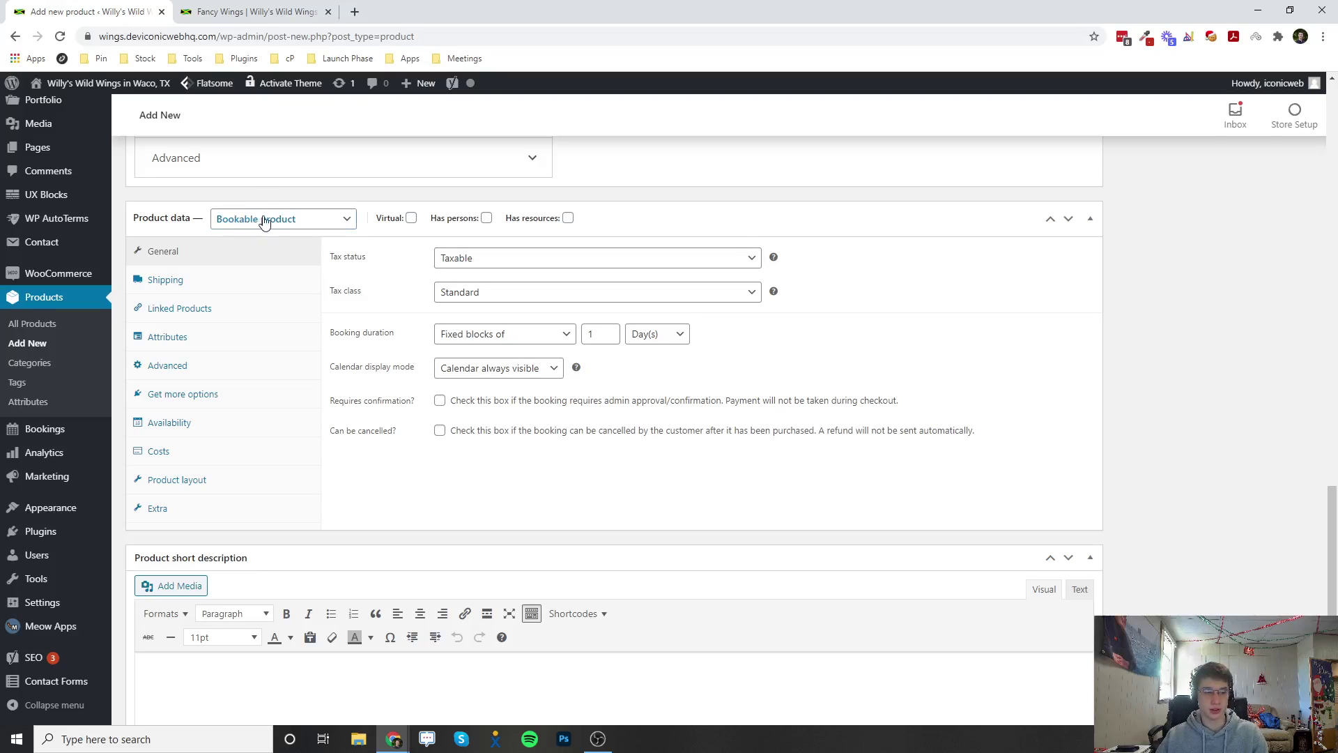
{"action": "left_click", "coordinate": [264, 220]}
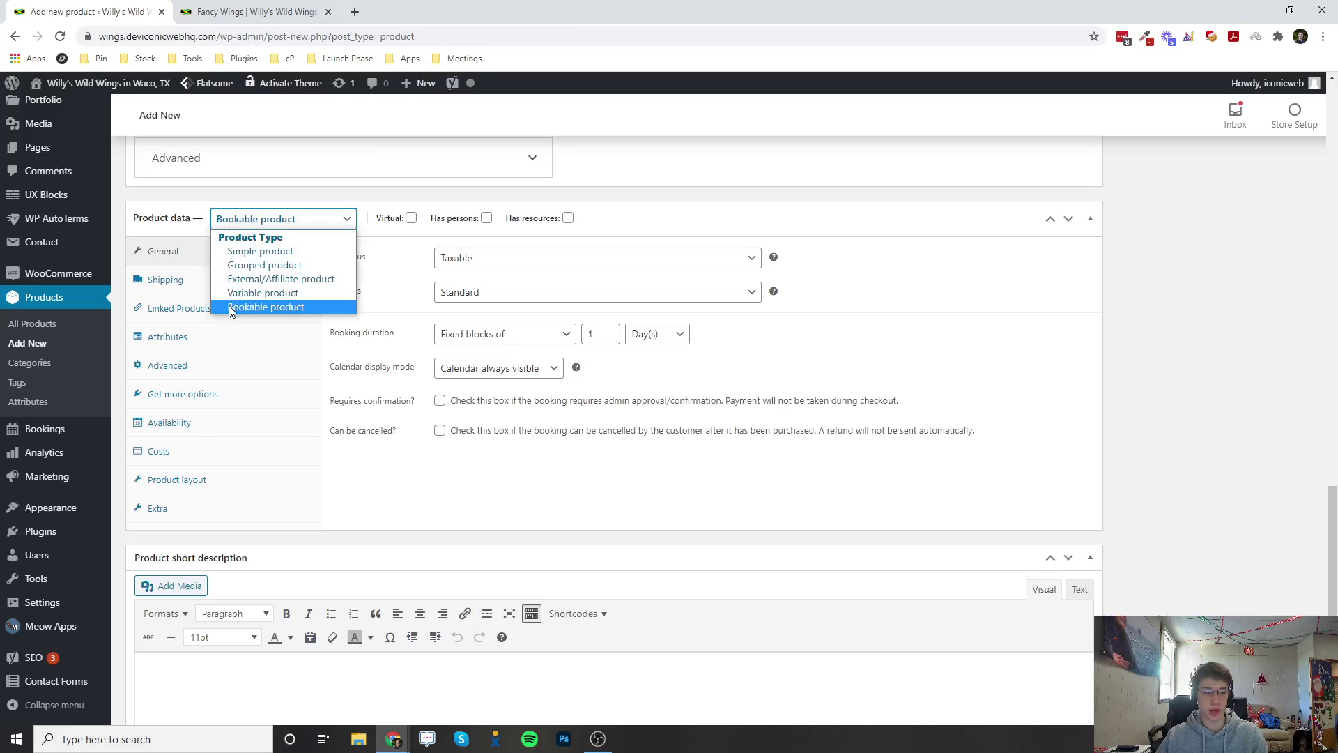
{"action": "left_click", "coordinate": [262, 307]}
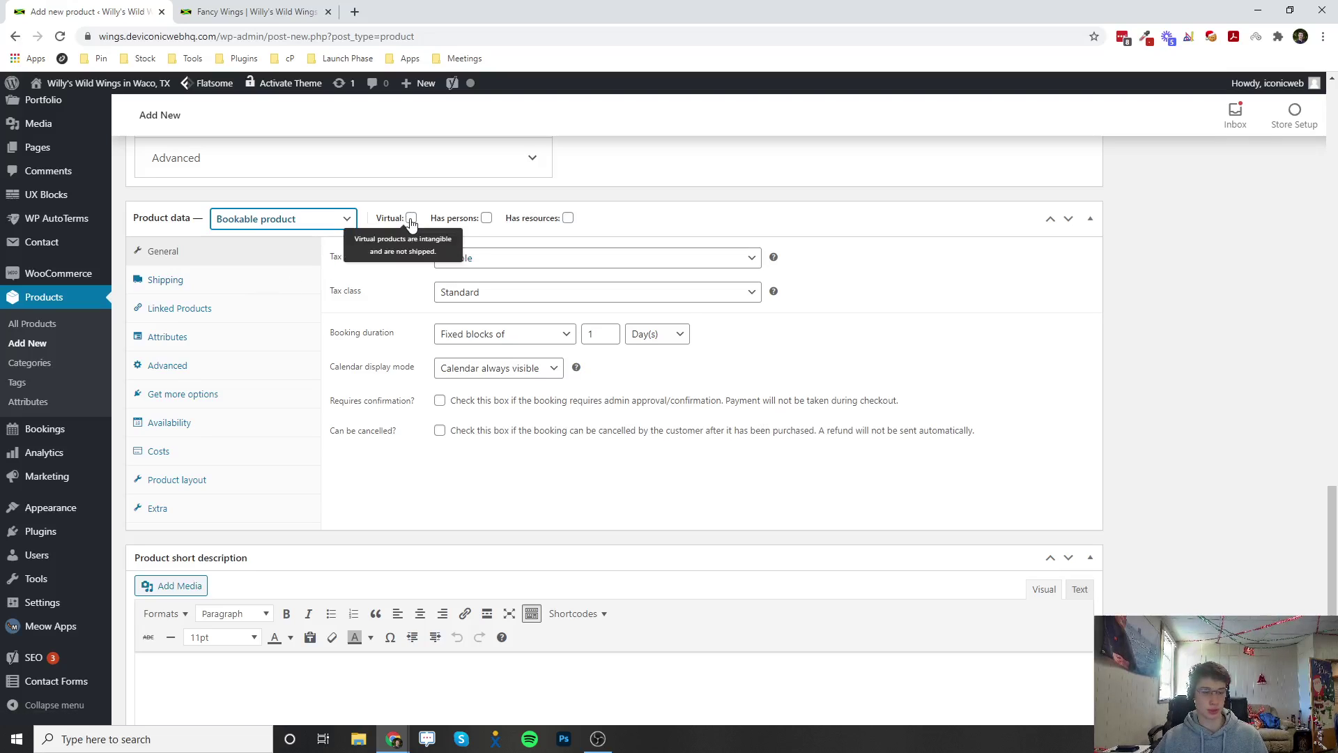
Step: Mark the bookable product as Virtual
{"action": "mouse_move", "coordinate": [538, 223]}
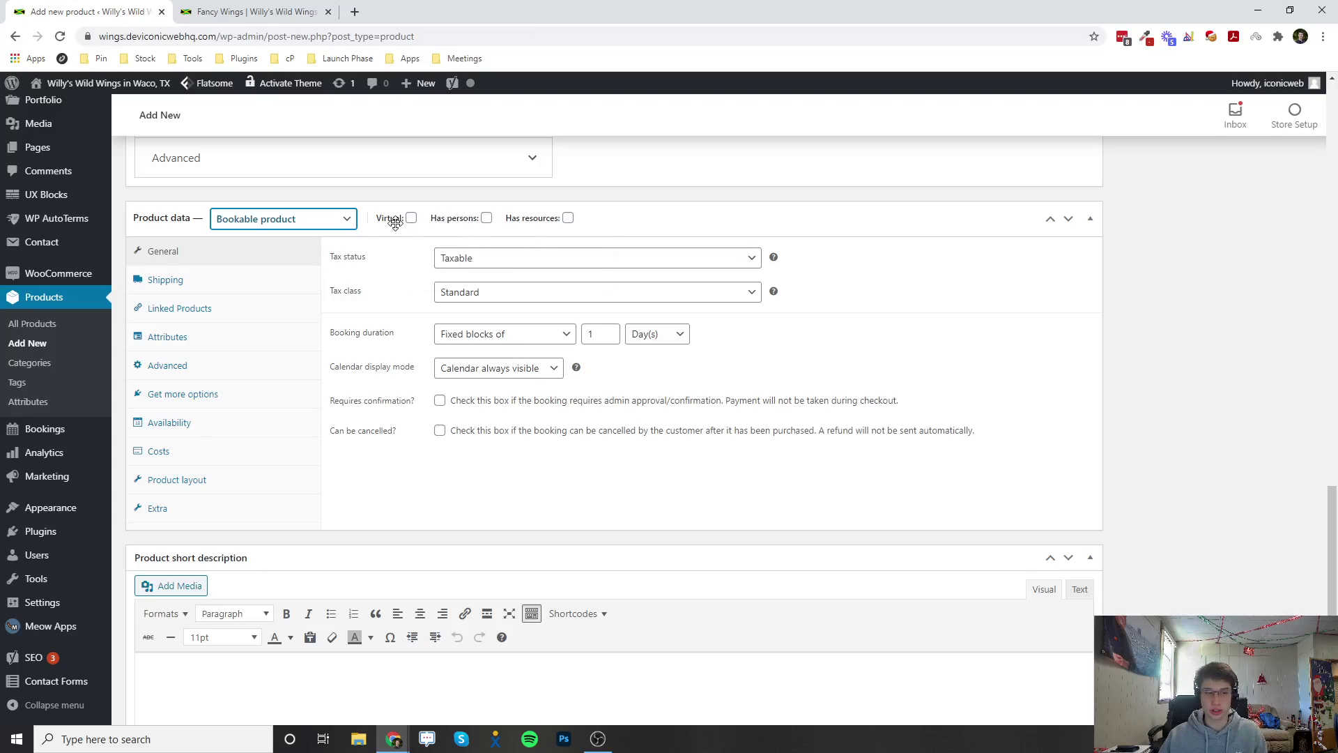
{"action": "mouse_move", "coordinate": [402, 222]}
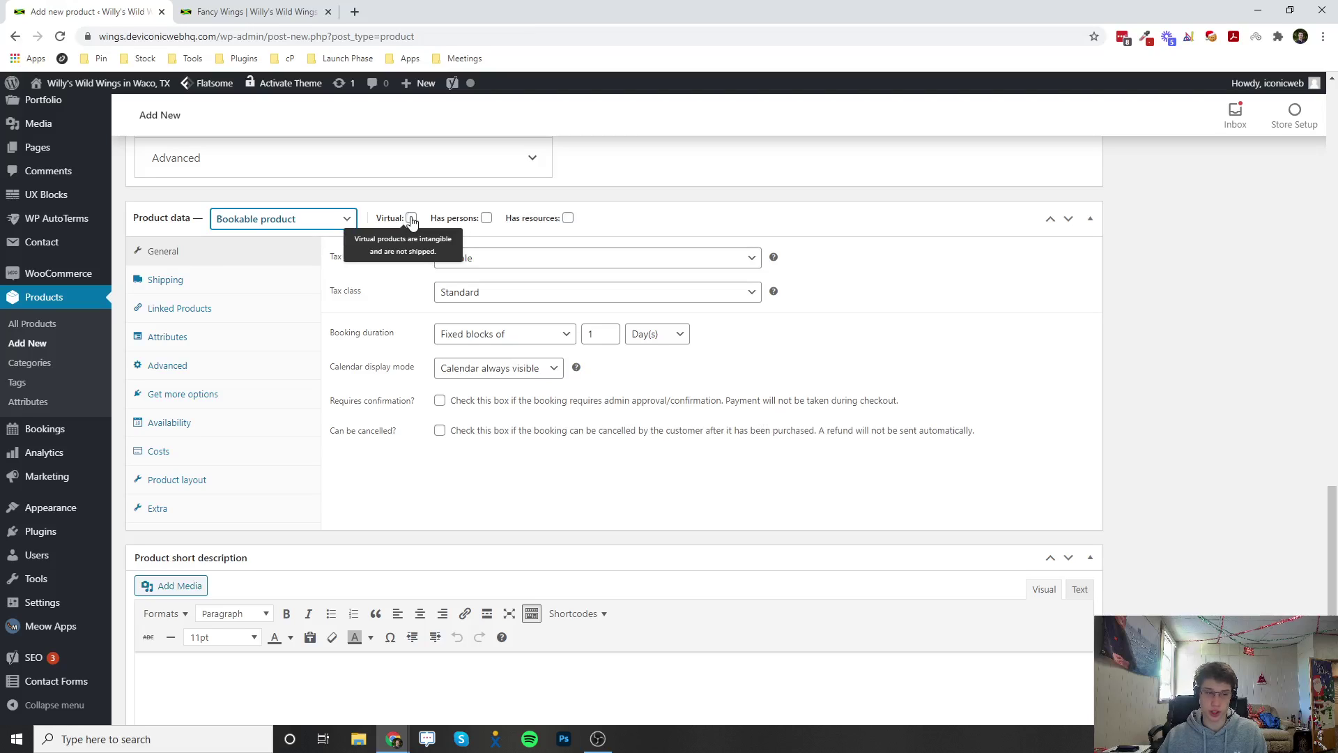
{"action": "left_click", "coordinate": [412, 219]}
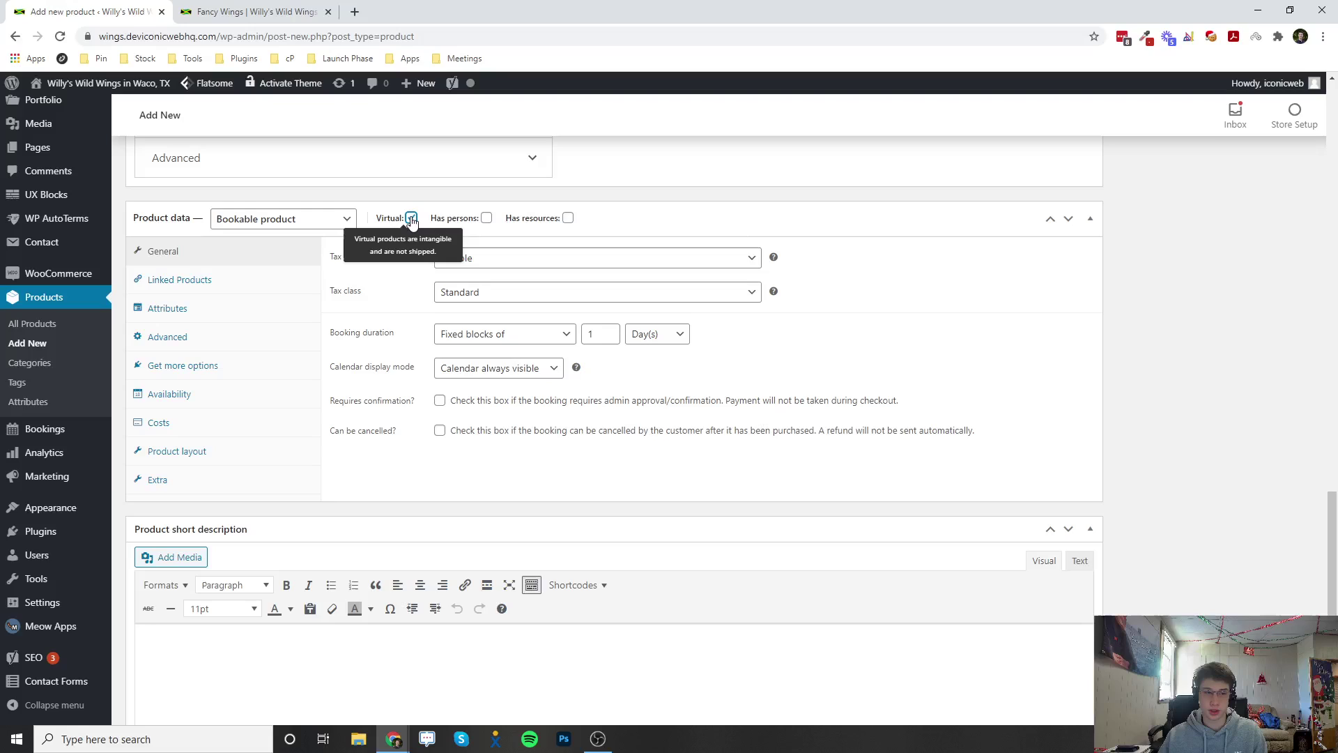
Step: Try Has persons and Has resources, leaving both unchecked
{"action": "left_click", "coordinate": [486, 218]}
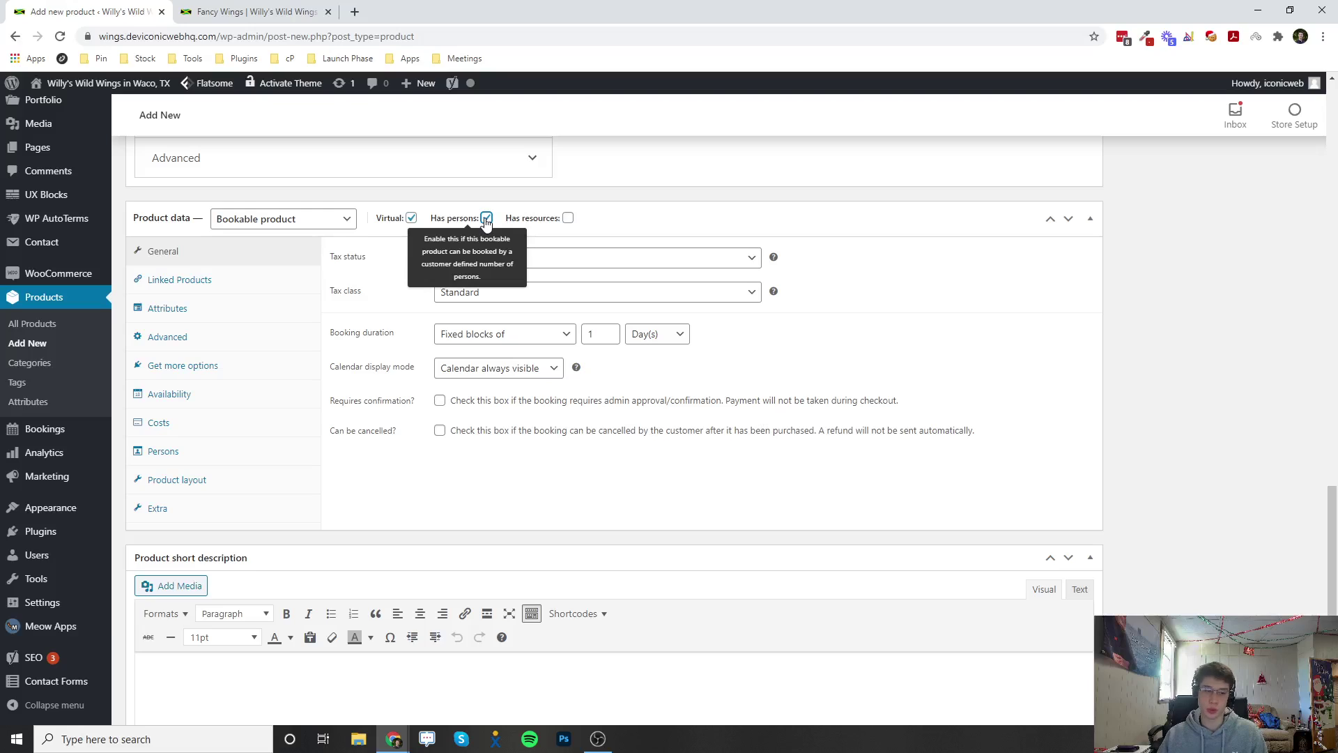
{"action": "left_click", "coordinate": [485, 218]}
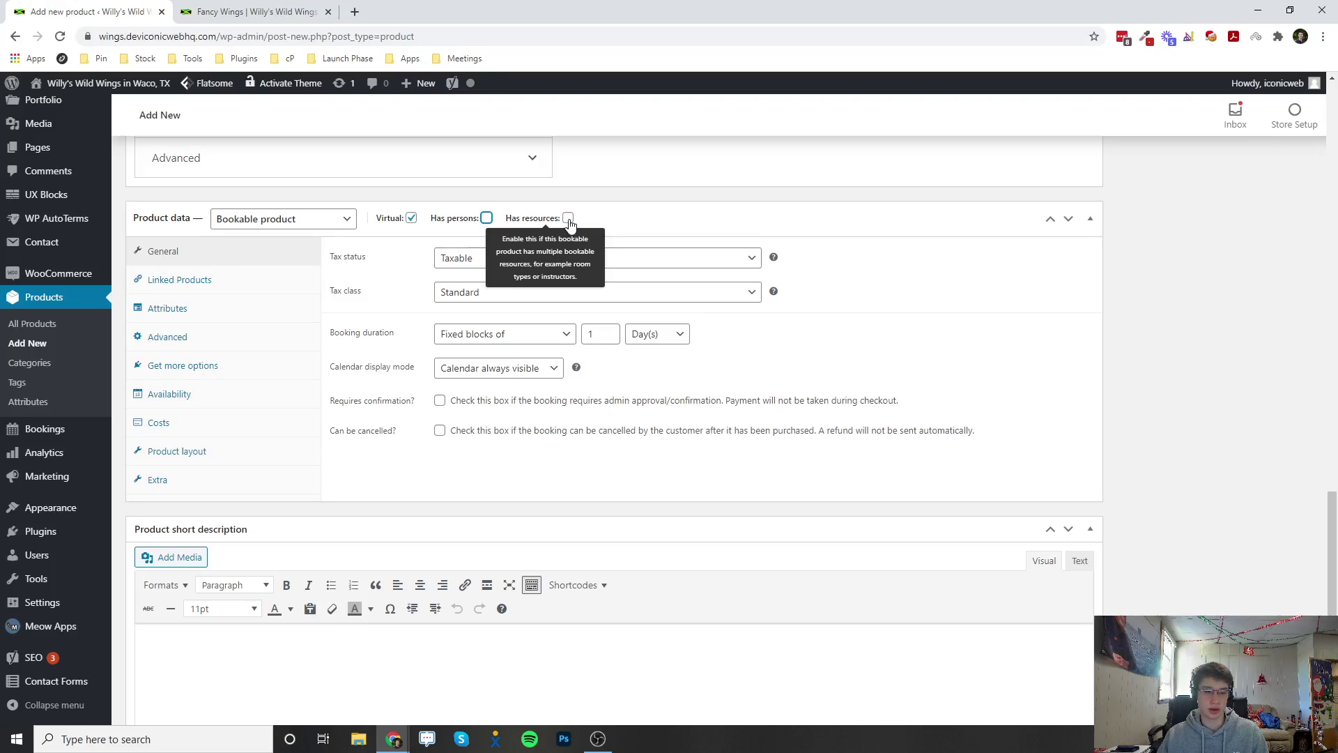
{"action": "left_click", "coordinate": [568, 219]}
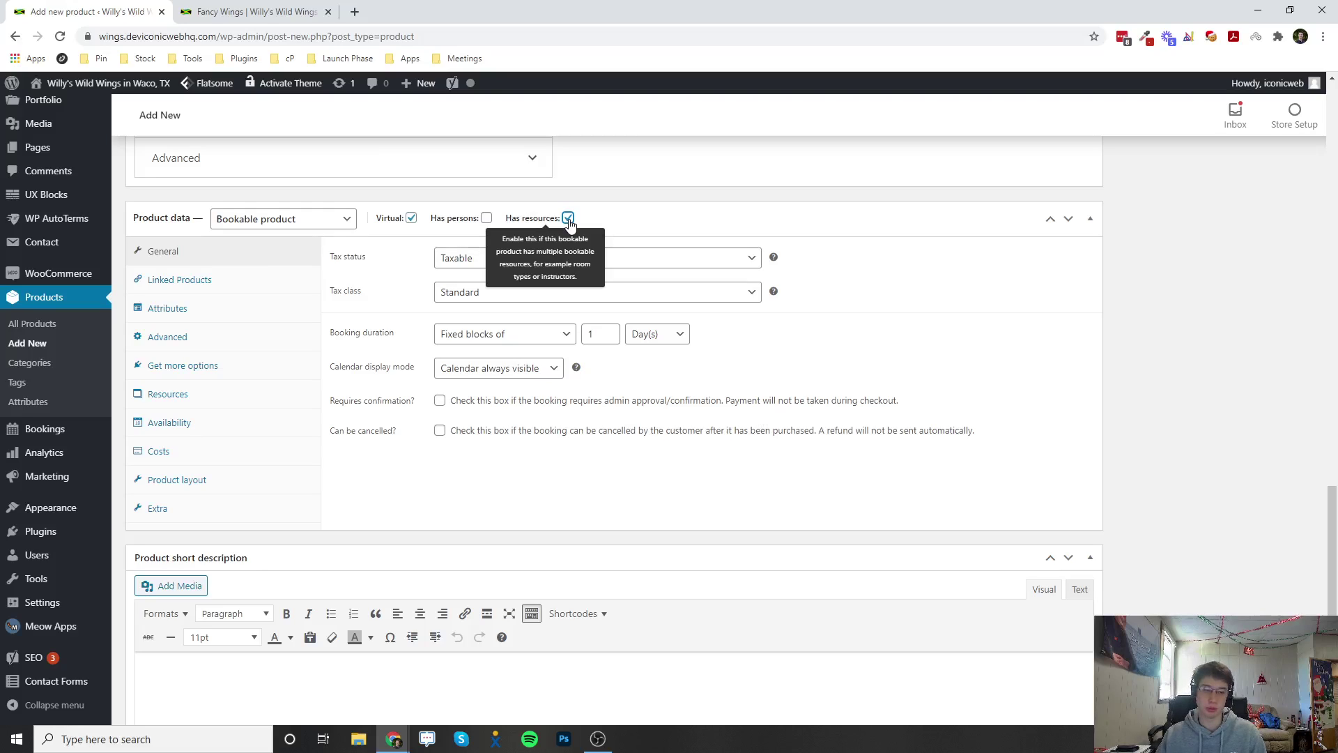
{"action": "left_click", "coordinate": [568, 218]}
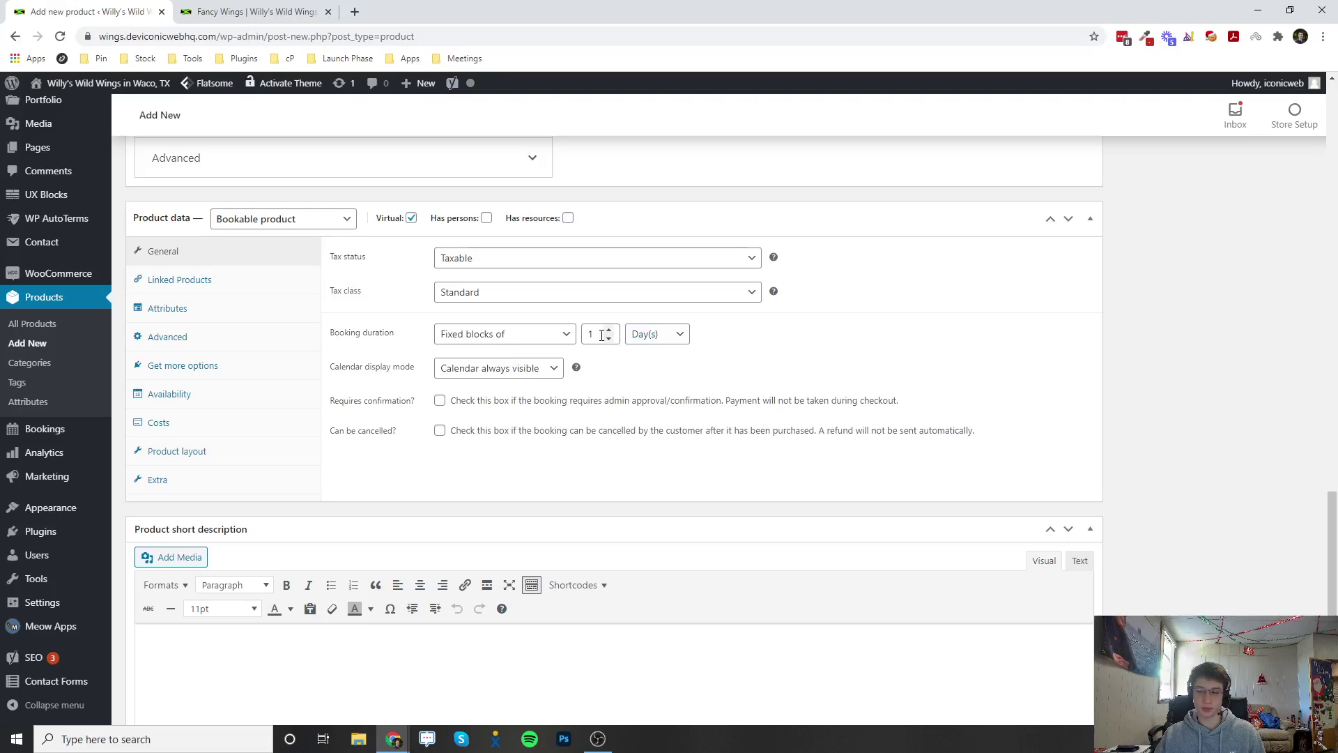
Step: Change the booking duration from 1 Day(s) to fixed blocks of 30 Minute(s)
{"action": "left_click_drag", "start_coordinate": [603, 335], "coordinate": [584, 338]}
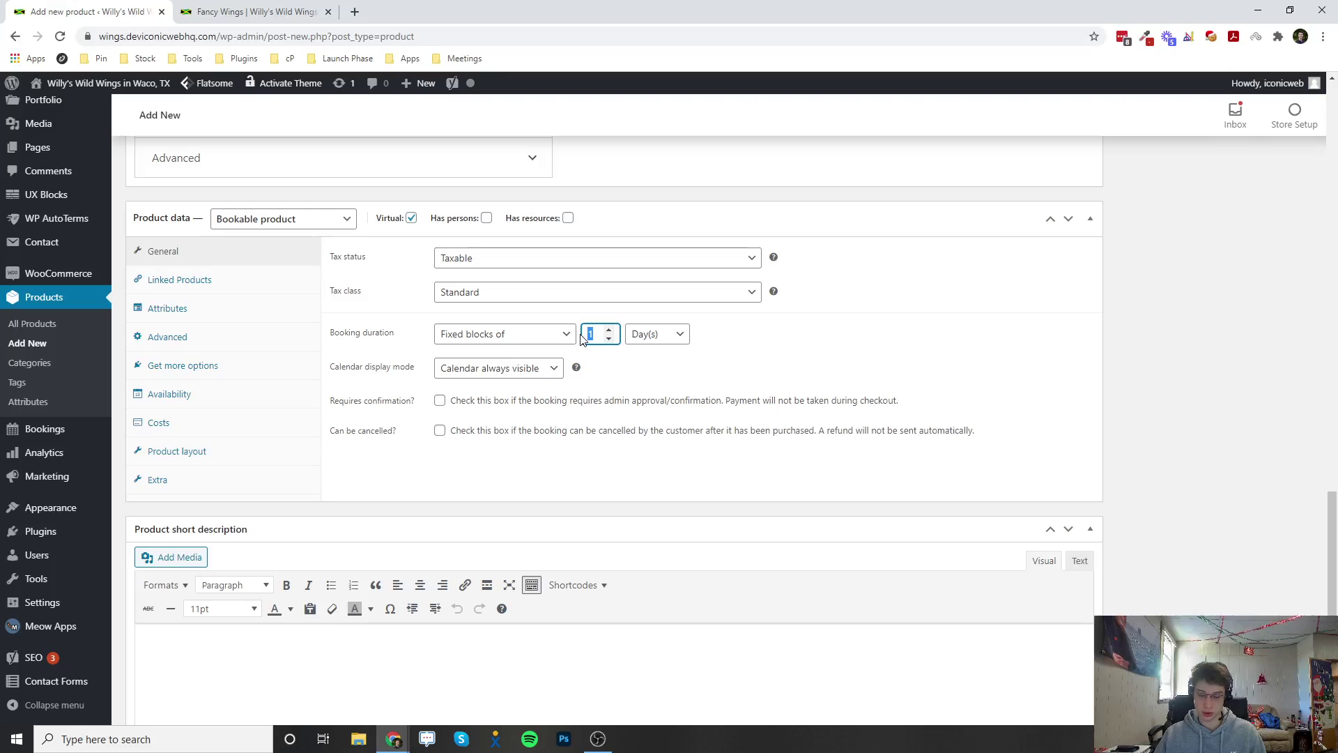
{"action": "type", "text": "30"}
{"action": "left_click", "coordinate": [638, 336]}
{"action": "left_click", "coordinate": [645, 395]}
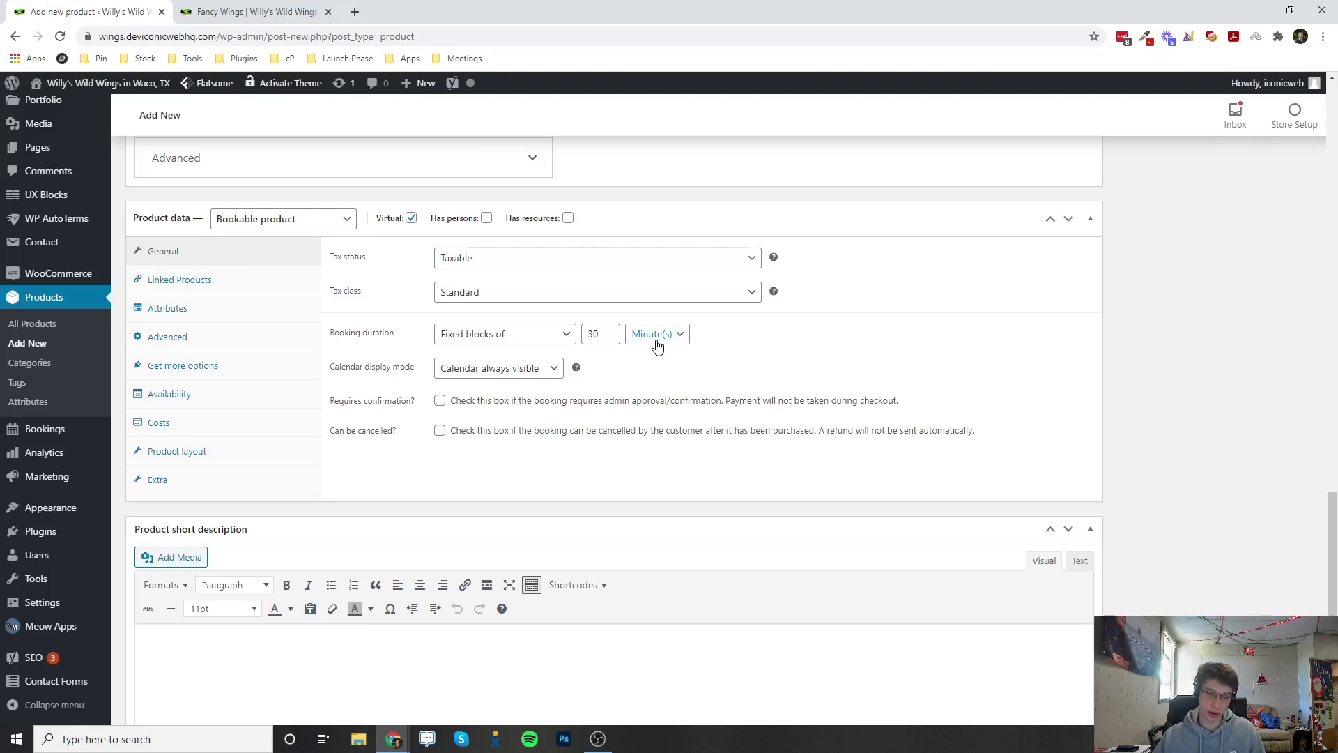
{"action": "left_click", "coordinate": [502, 378]}
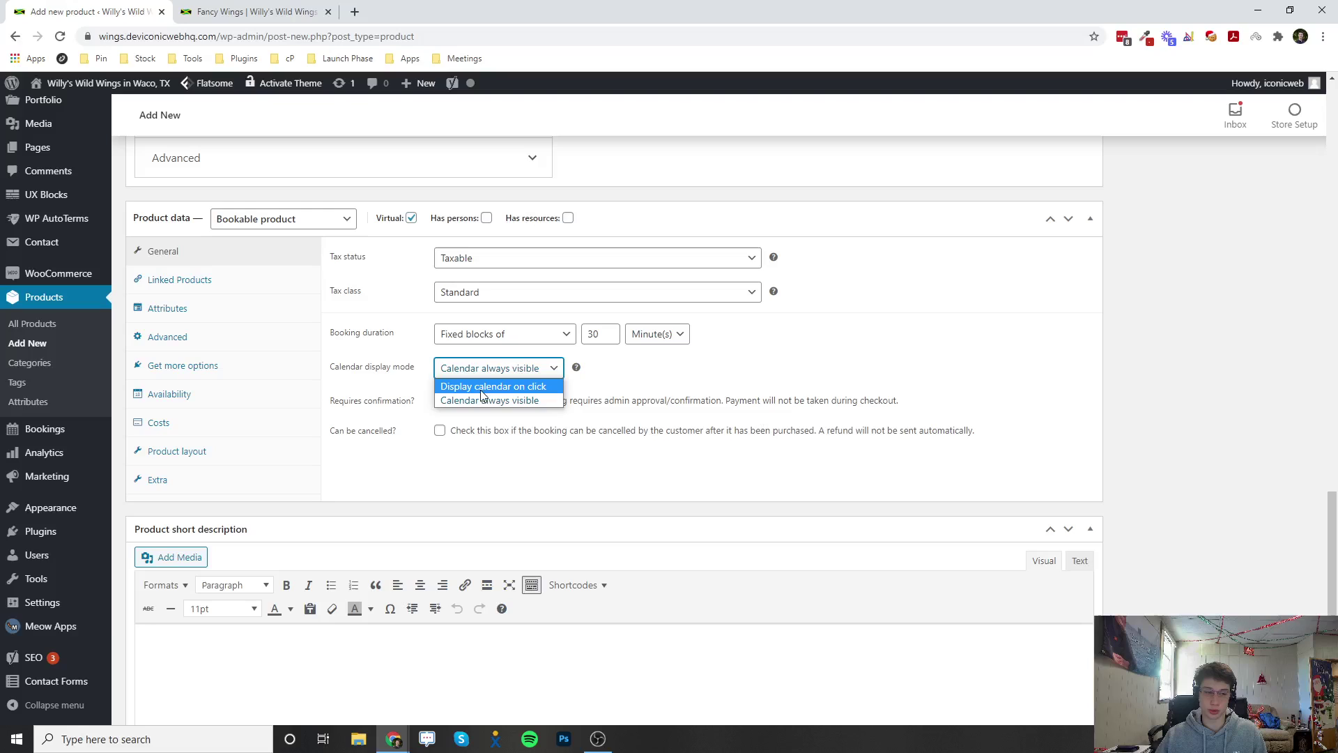
{"action": "left_click", "coordinate": [646, 375]}
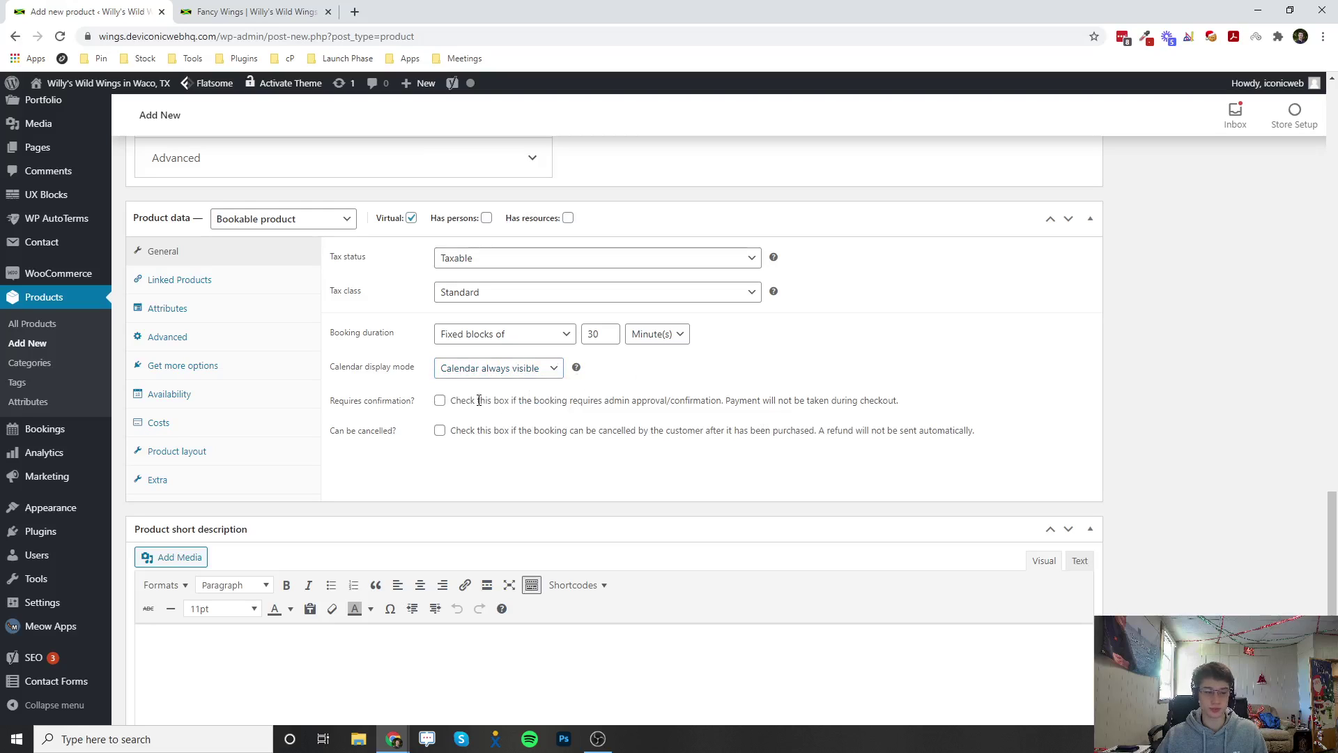
{"action": "left_click", "coordinate": [442, 410]}
{"action": "left_click", "coordinate": [440, 408]}
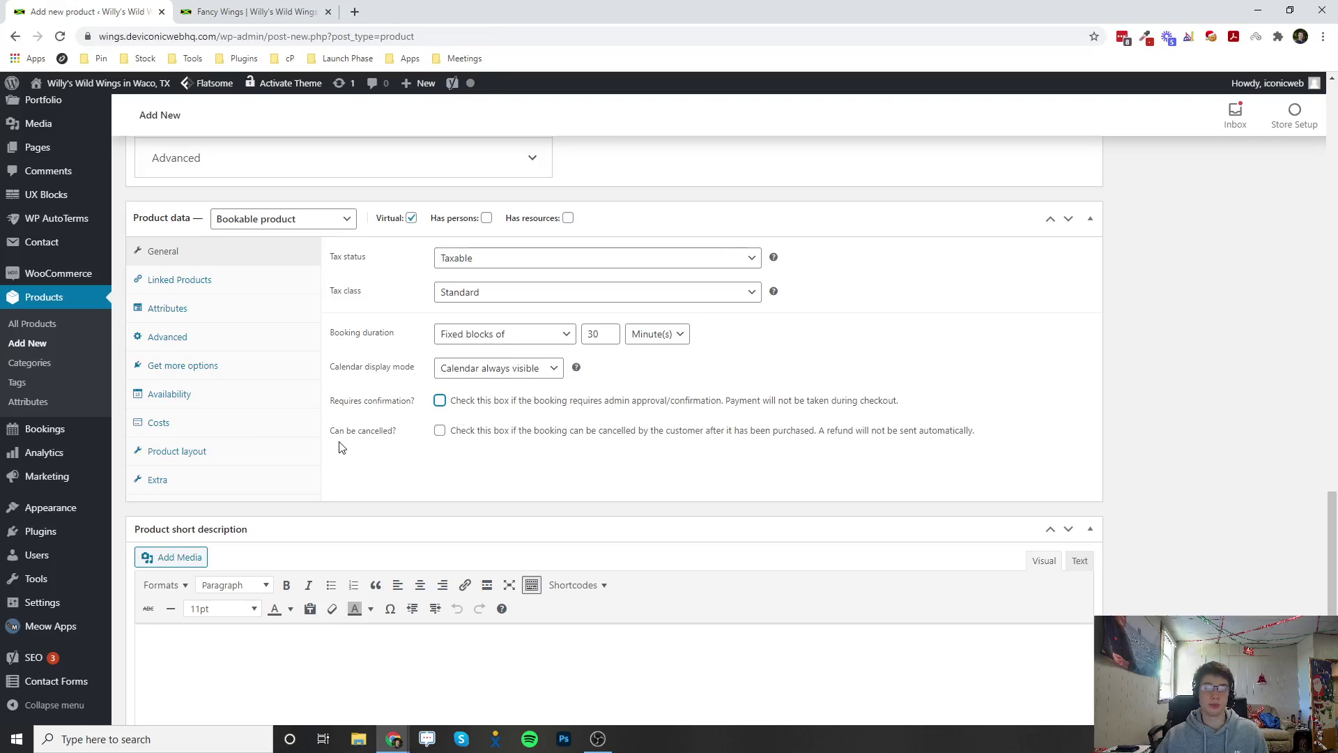
{"action": "left_click", "coordinate": [440, 431]}
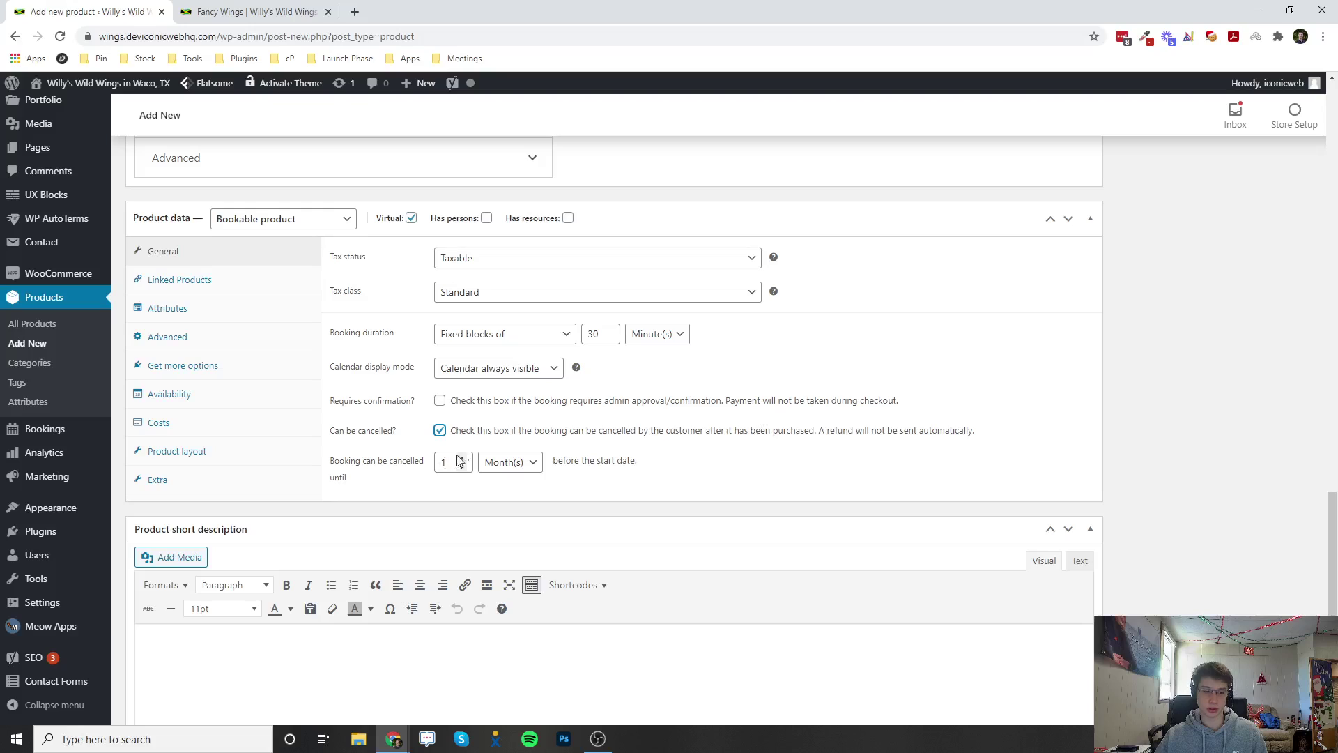
{"action": "left_click", "coordinate": [439, 431]}
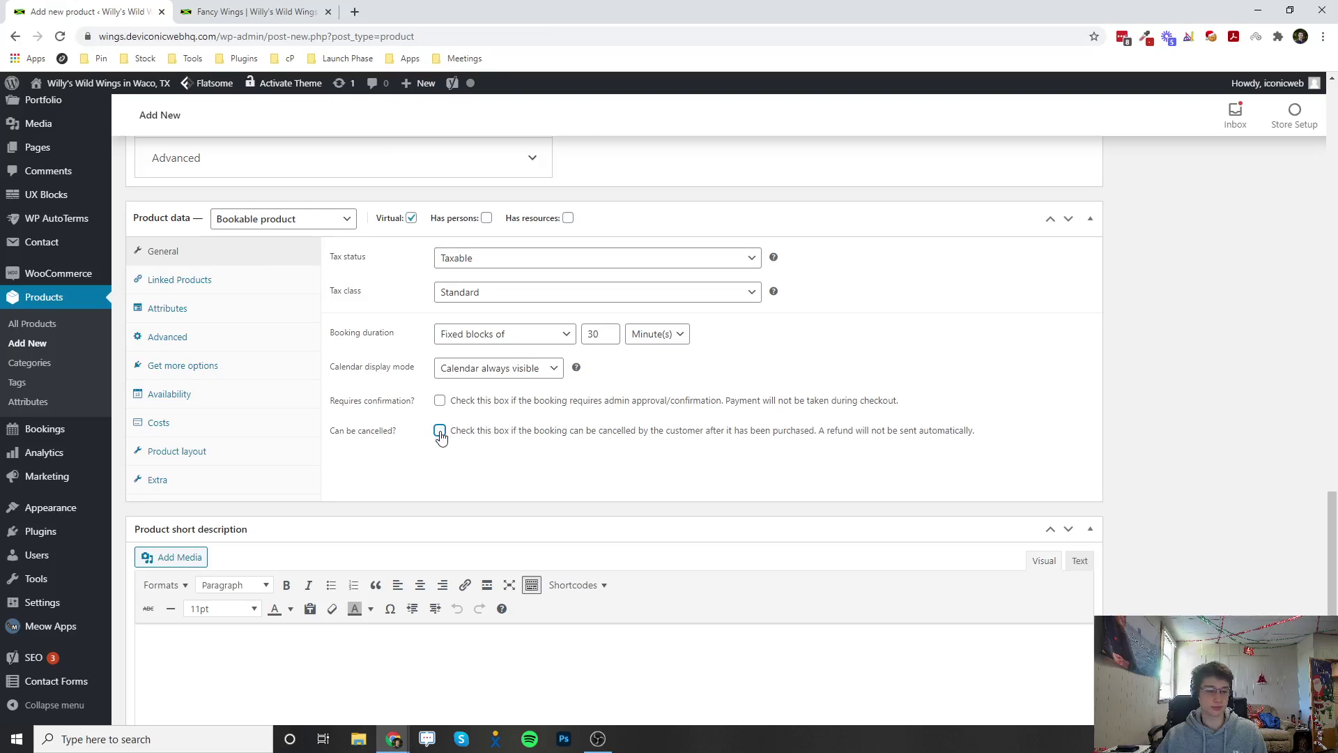
Step: Look through Linked Products, Attributes, Advanced and Get more options, ending on Availability
{"action": "left_click", "coordinate": [218, 288]}
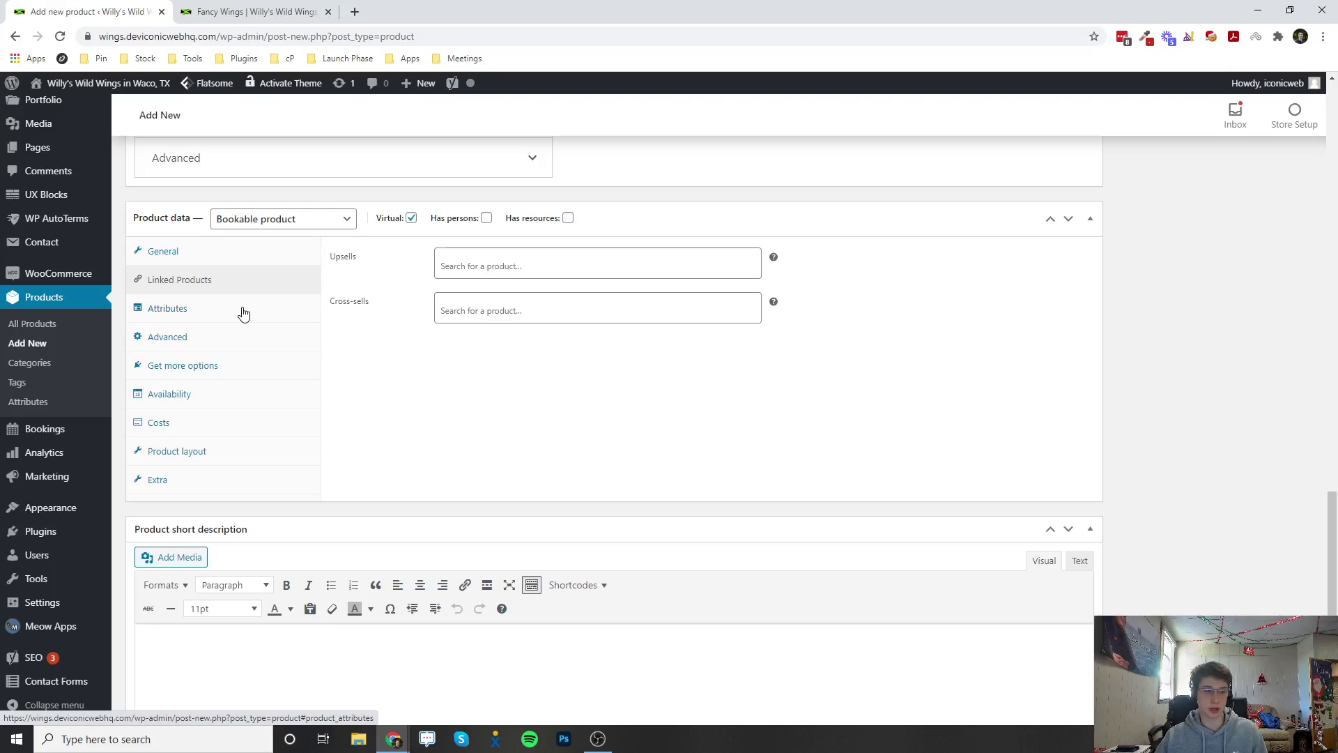
{"action": "left_click", "coordinate": [201, 309]}
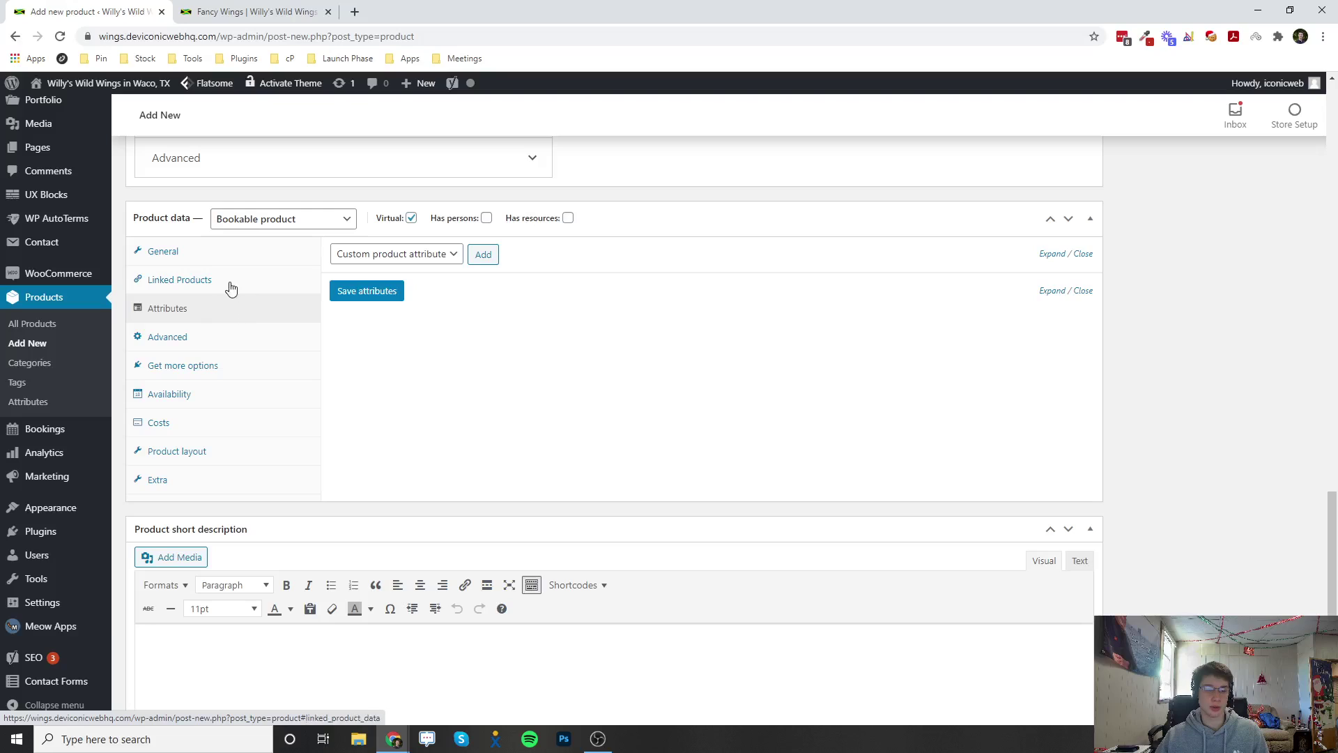
{"action": "left_click", "coordinate": [210, 341]}
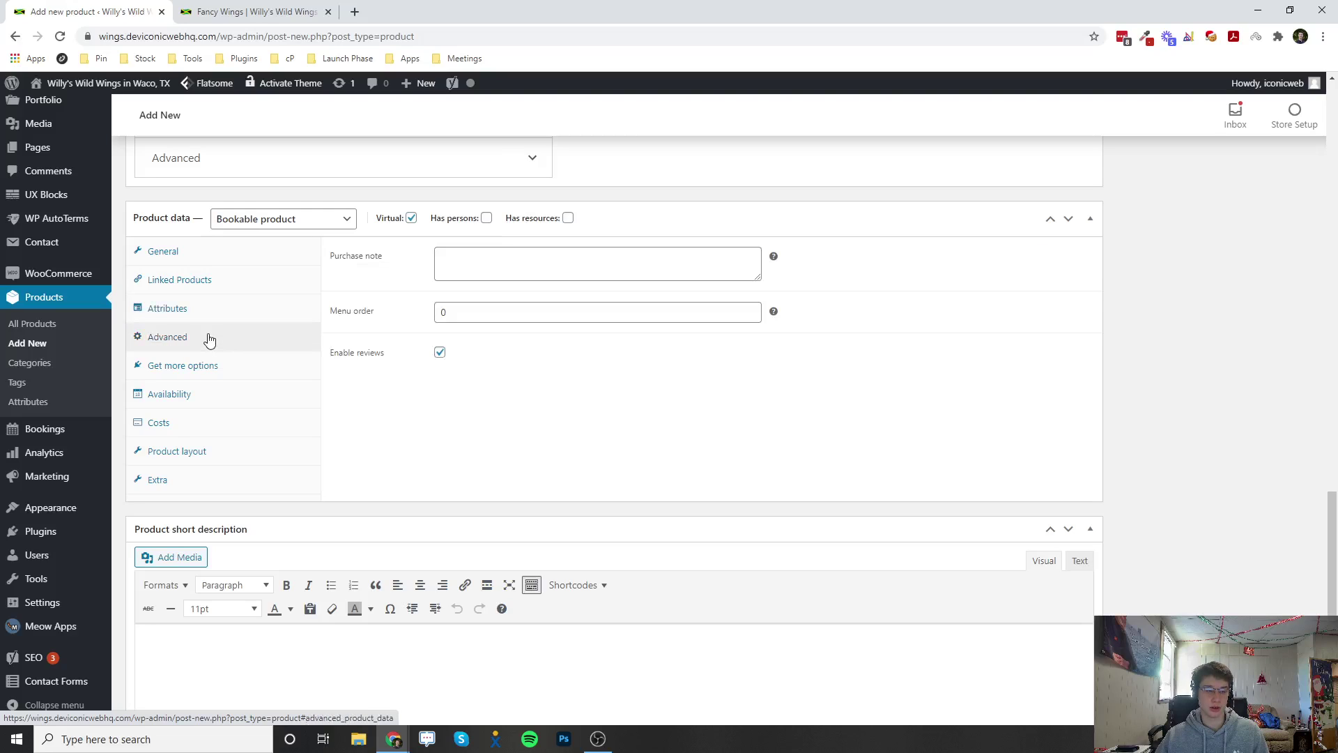
{"action": "left_click", "coordinate": [212, 365]}
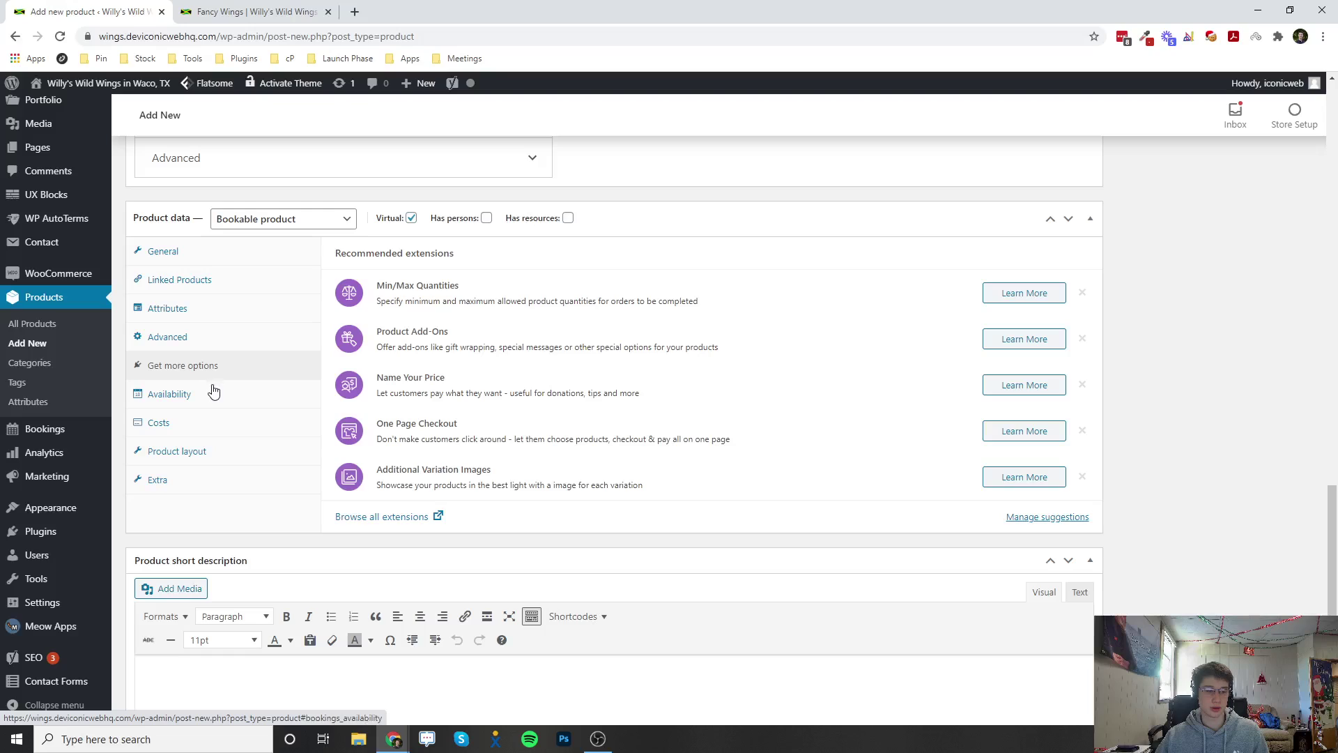
{"action": "left_click", "coordinate": [212, 394]}
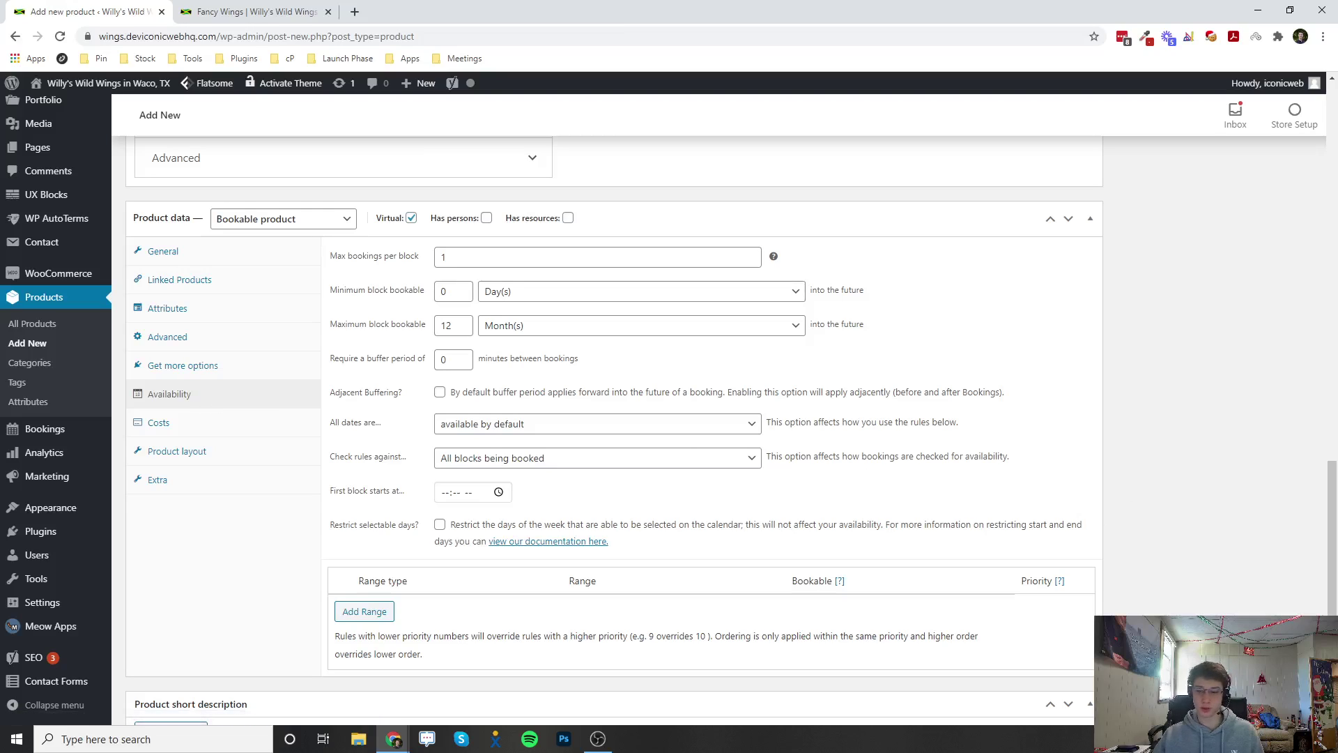
Step: Keep 1 max booking per block and set minimum bookable to 3 days ahead
{"action": "left_click", "coordinate": [412, 257]}
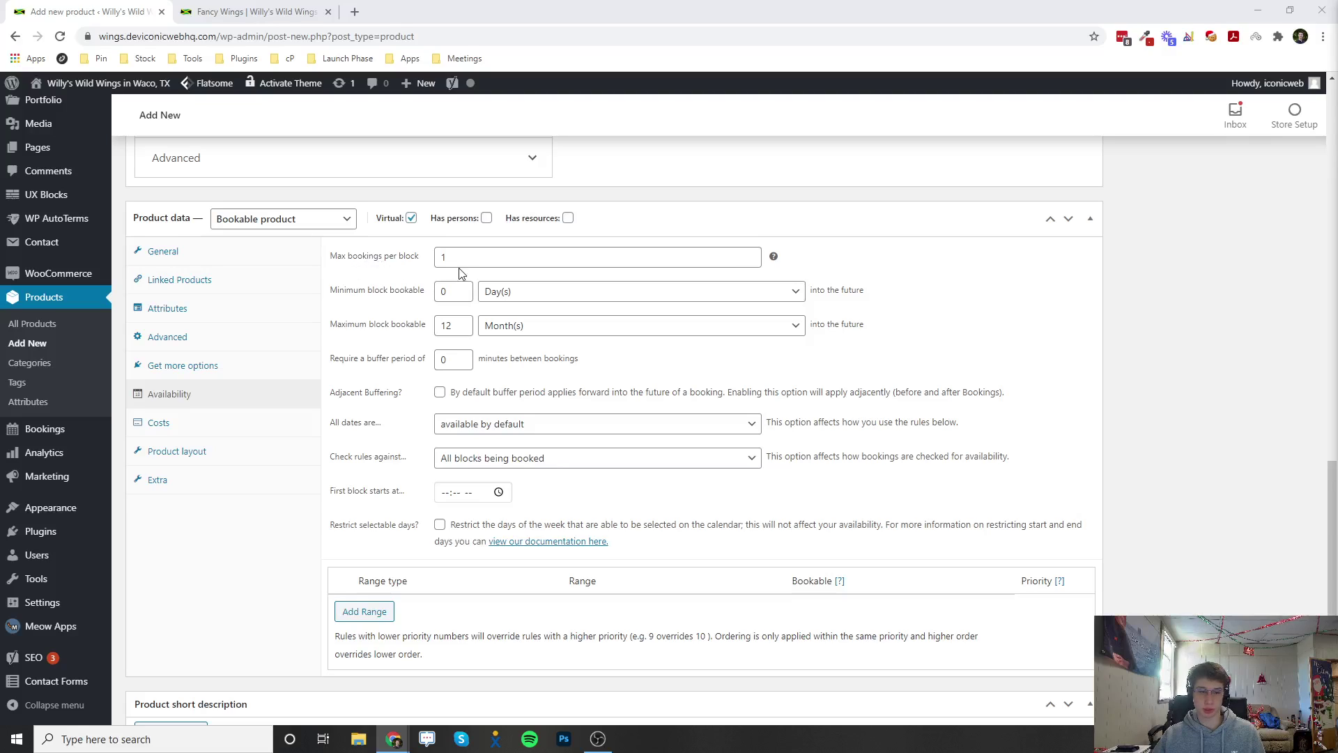
{"action": "left_click", "coordinate": [658, 263]}
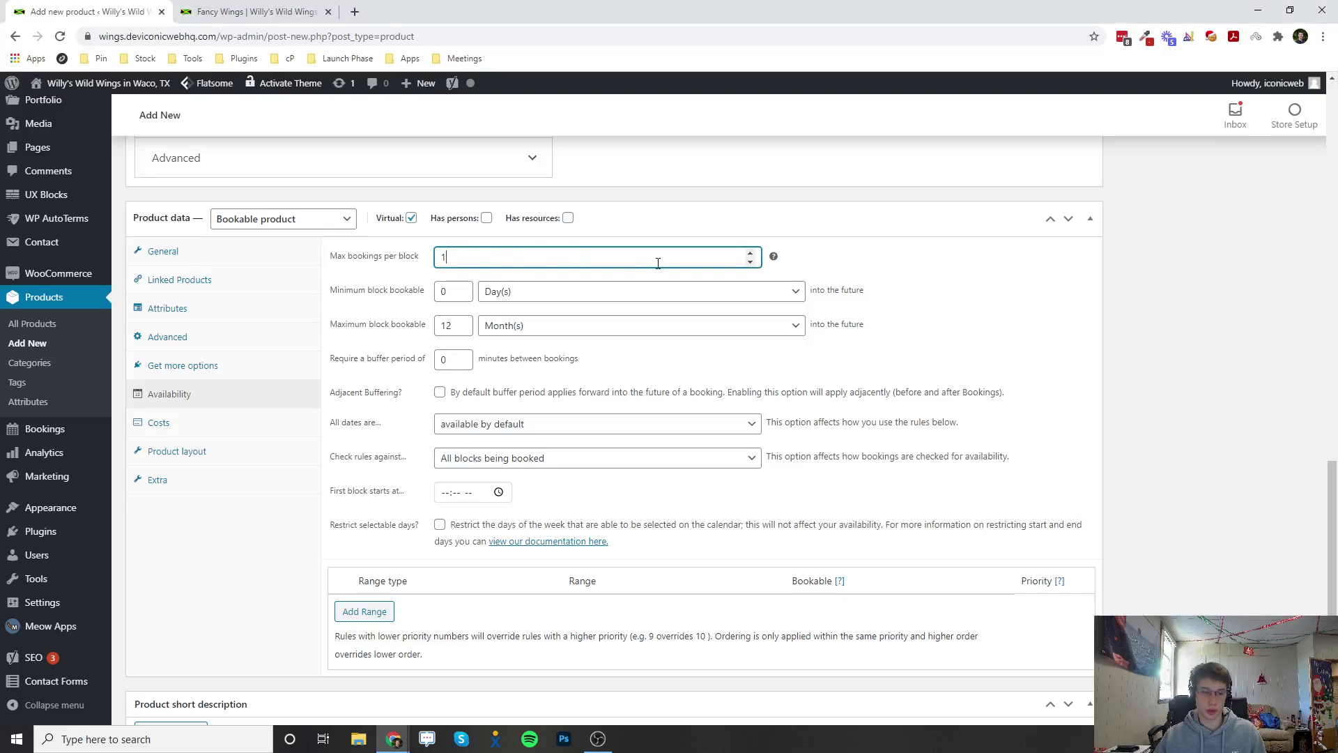
{"action": "left_click", "coordinate": [749, 253]}
{"action": "left_click", "coordinate": [588, 275]}
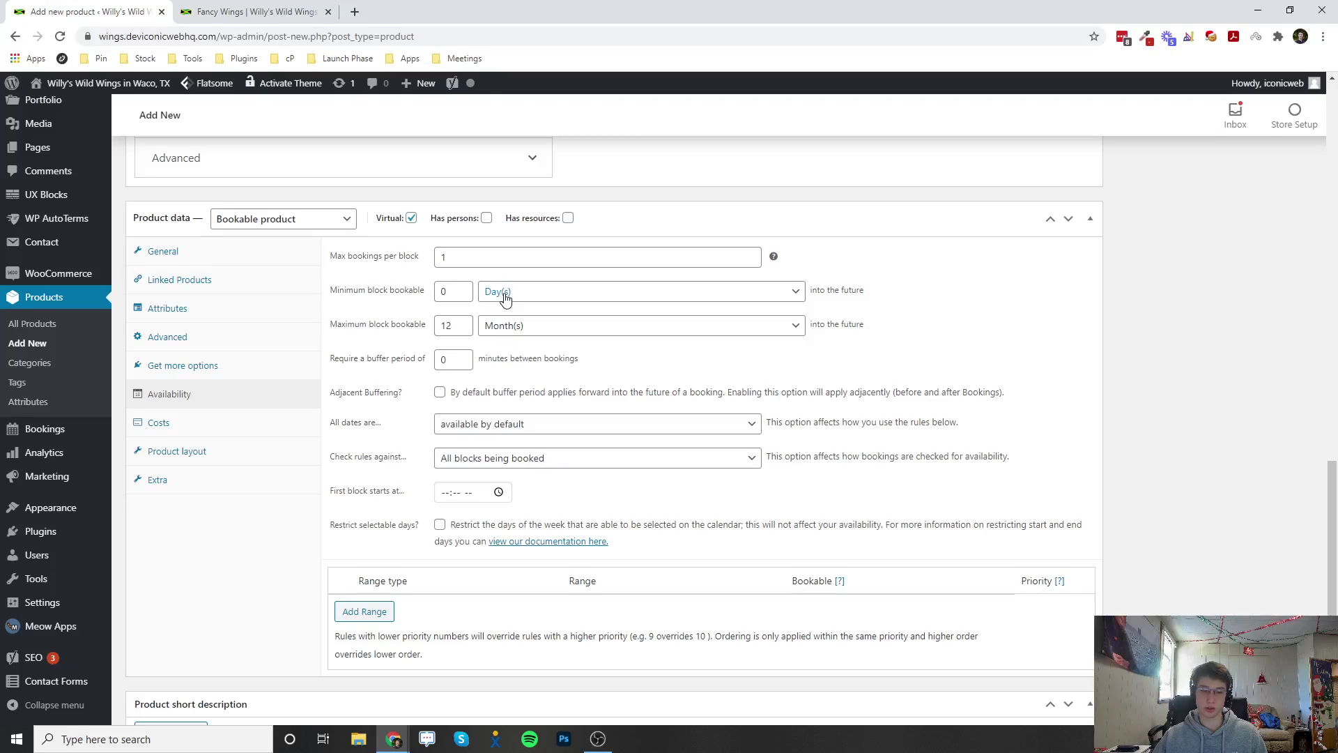
{"action": "left_click", "coordinate": [461, 288]}
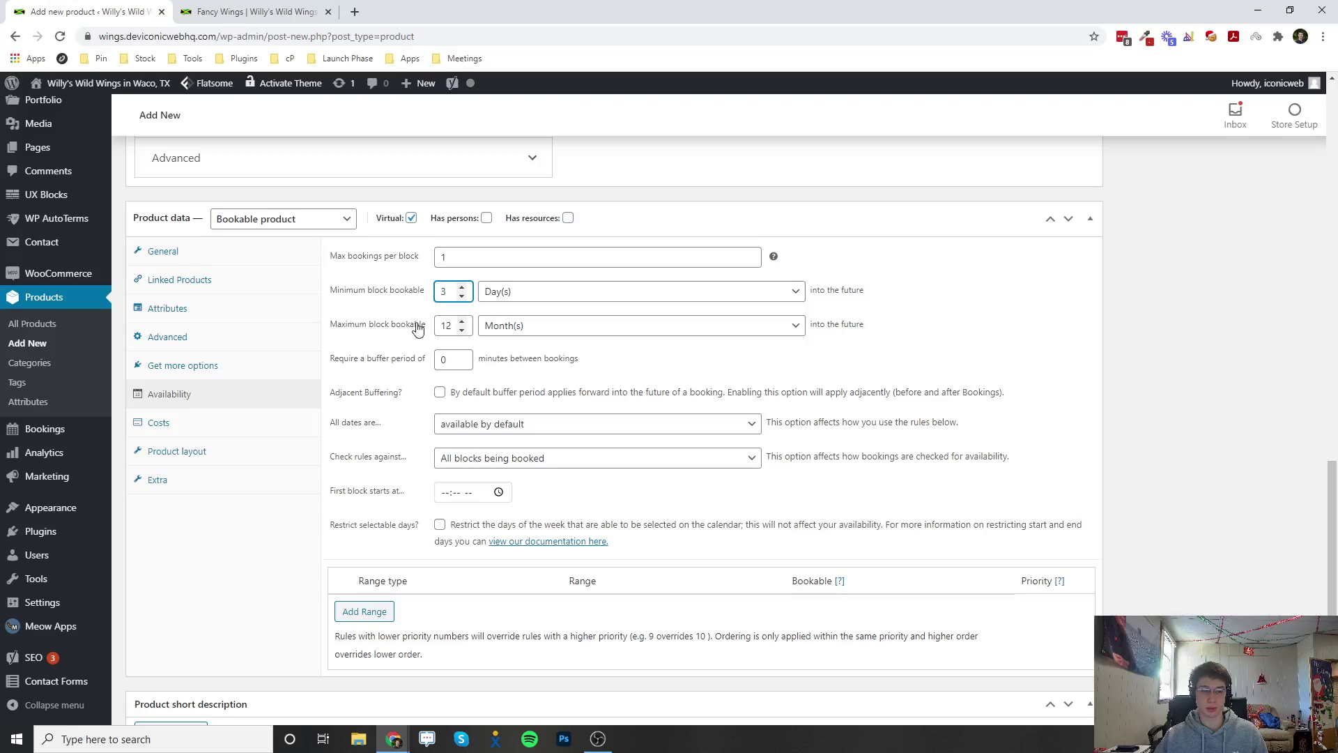
Step: Keep the 12-month maximum booking period and set a 5-minute buffer between bookings
{"action": "left_click", "coordinate": [450, 325]}
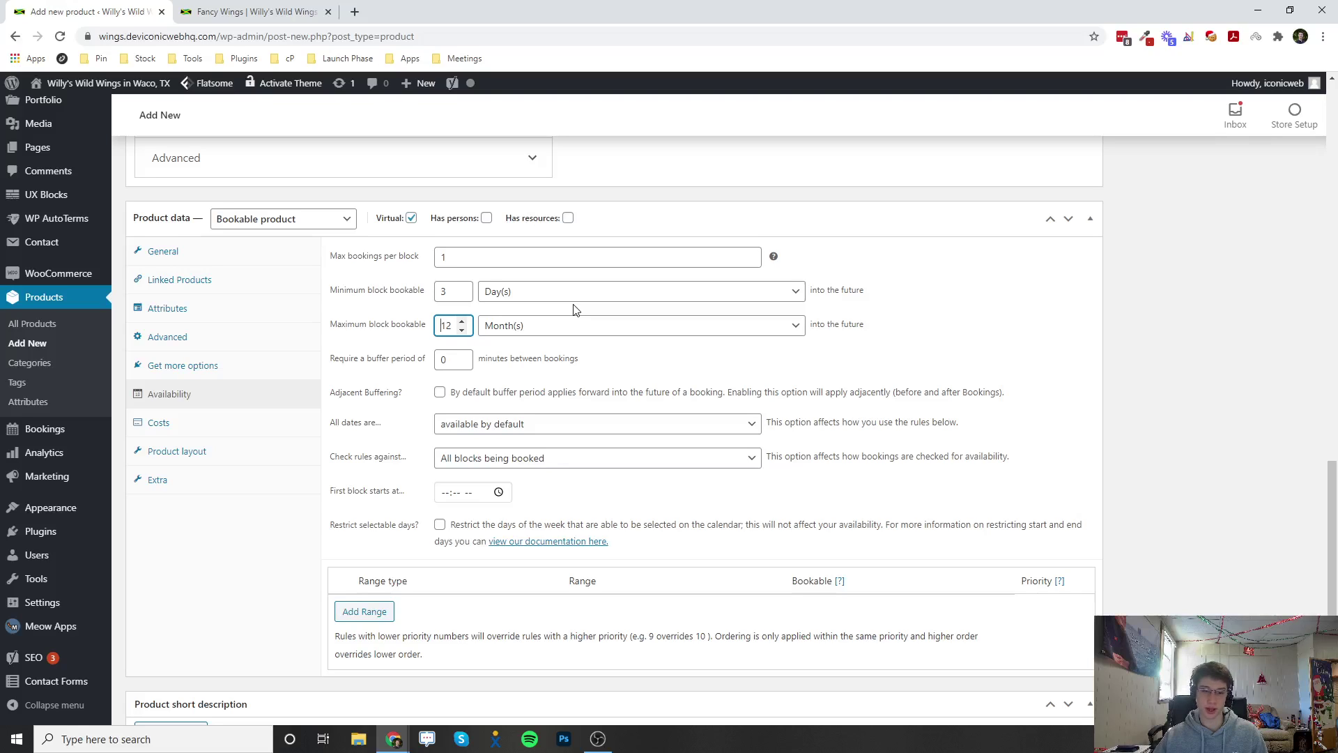
{"action": "left_click", "coordinate": [497, 326]}
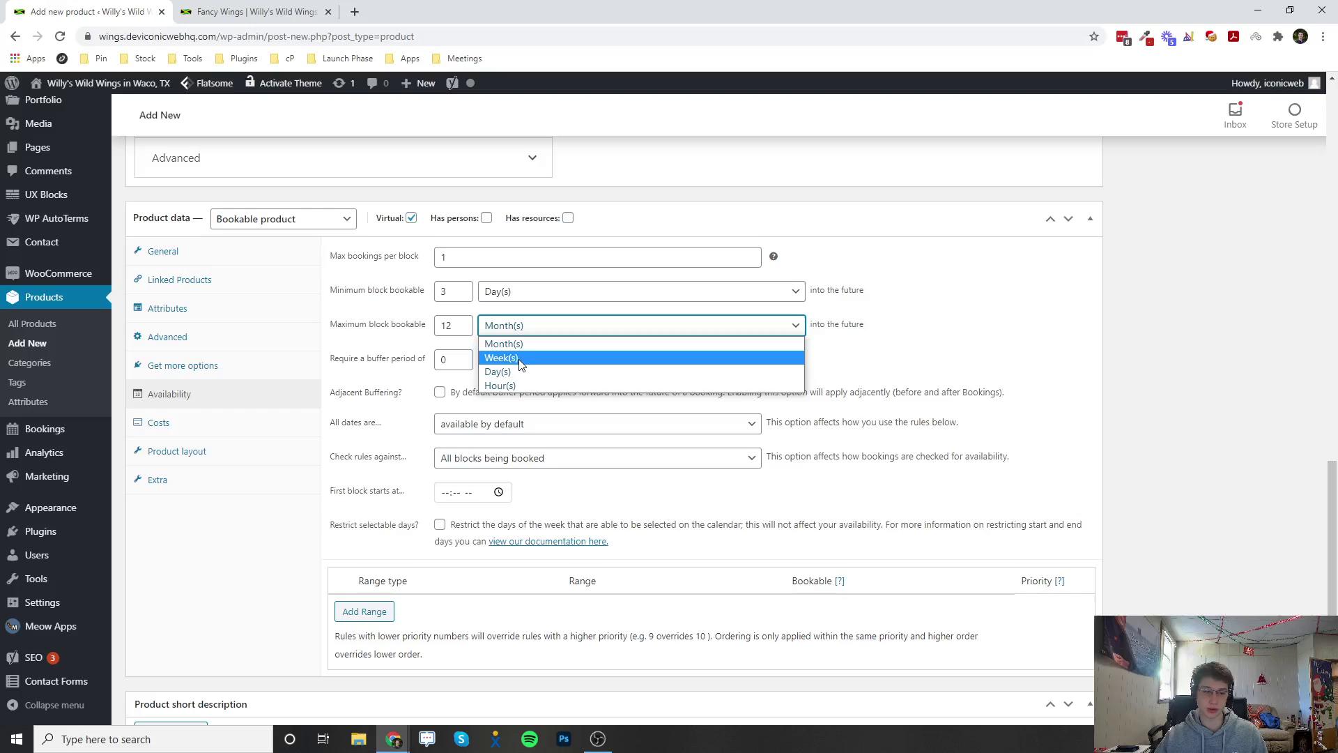
{"action": "left_click", "coordinate": [509, 343]}
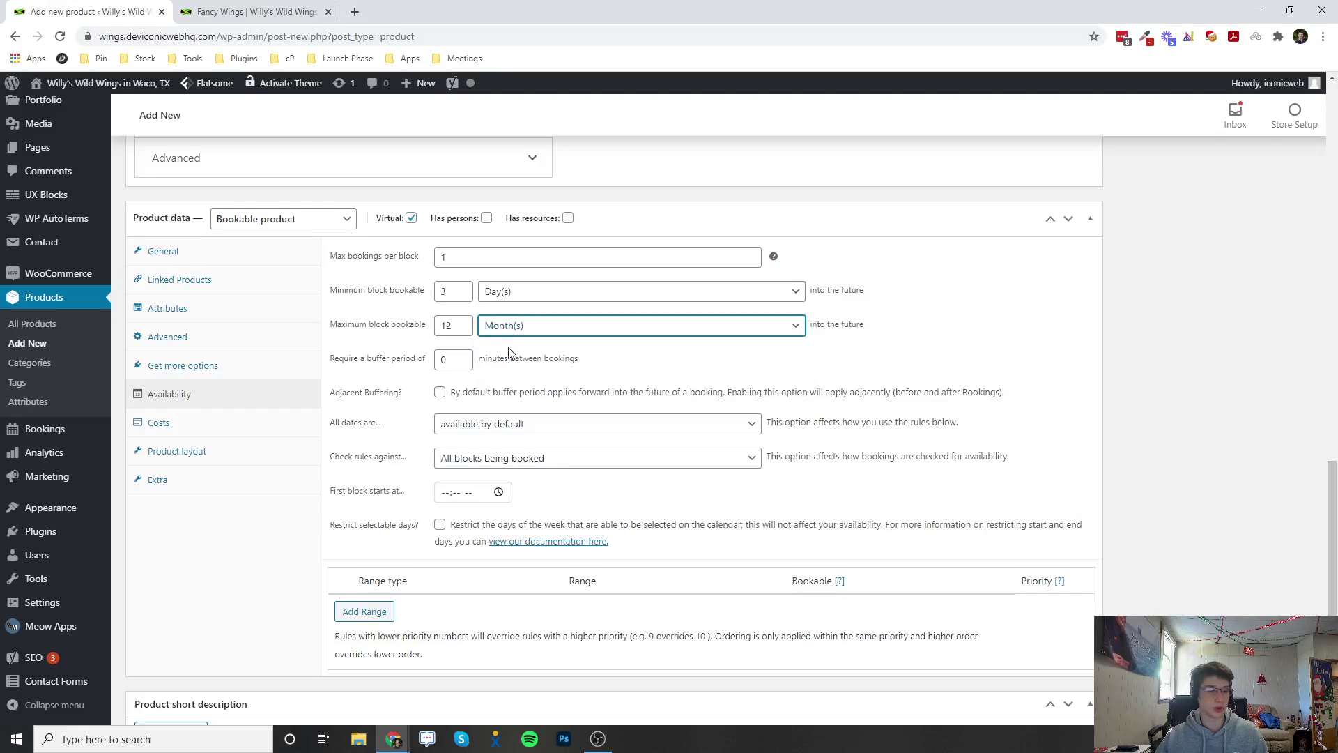
{"action": "left_click", "coordinate": [462, 355]}
{"action": "left_click", "coordinate": [463, 356]}
{"action": "left_click", "coordinate": [463, 356]}
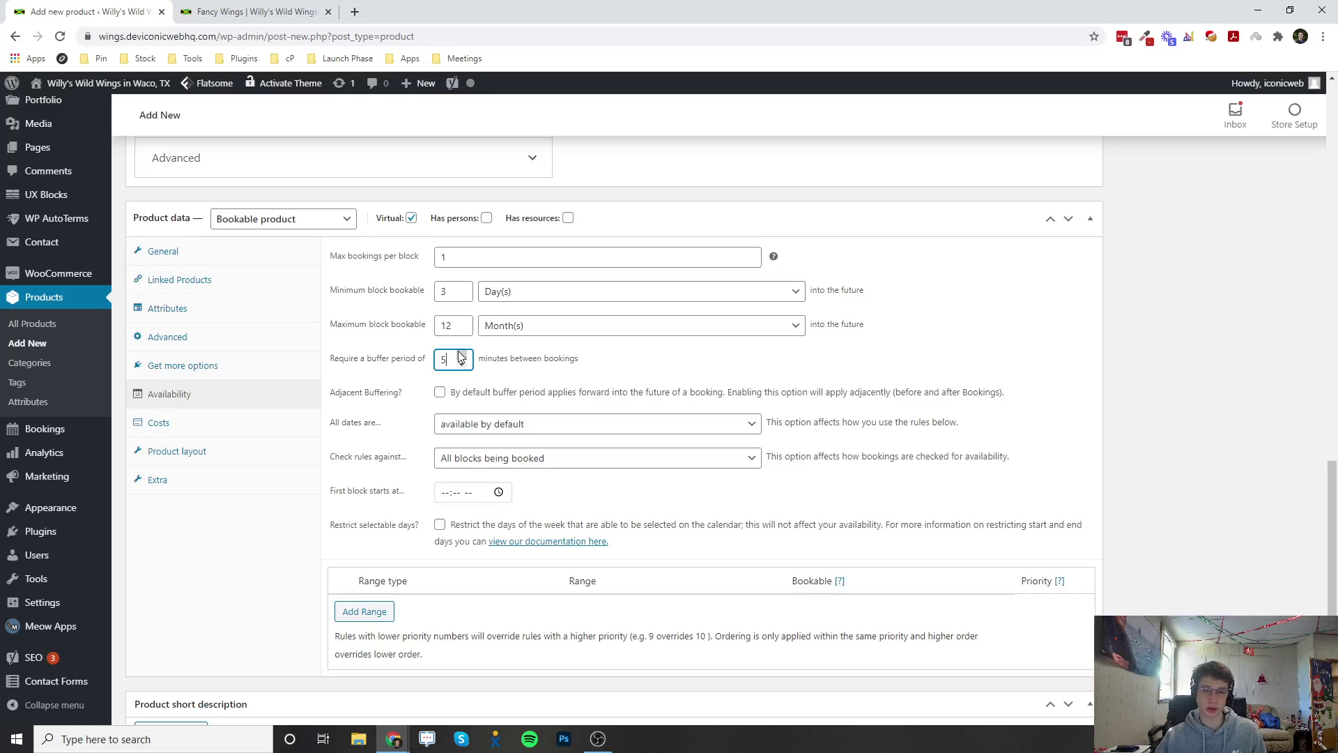
{"action": "double_click", "coordinate": [443, 359]}
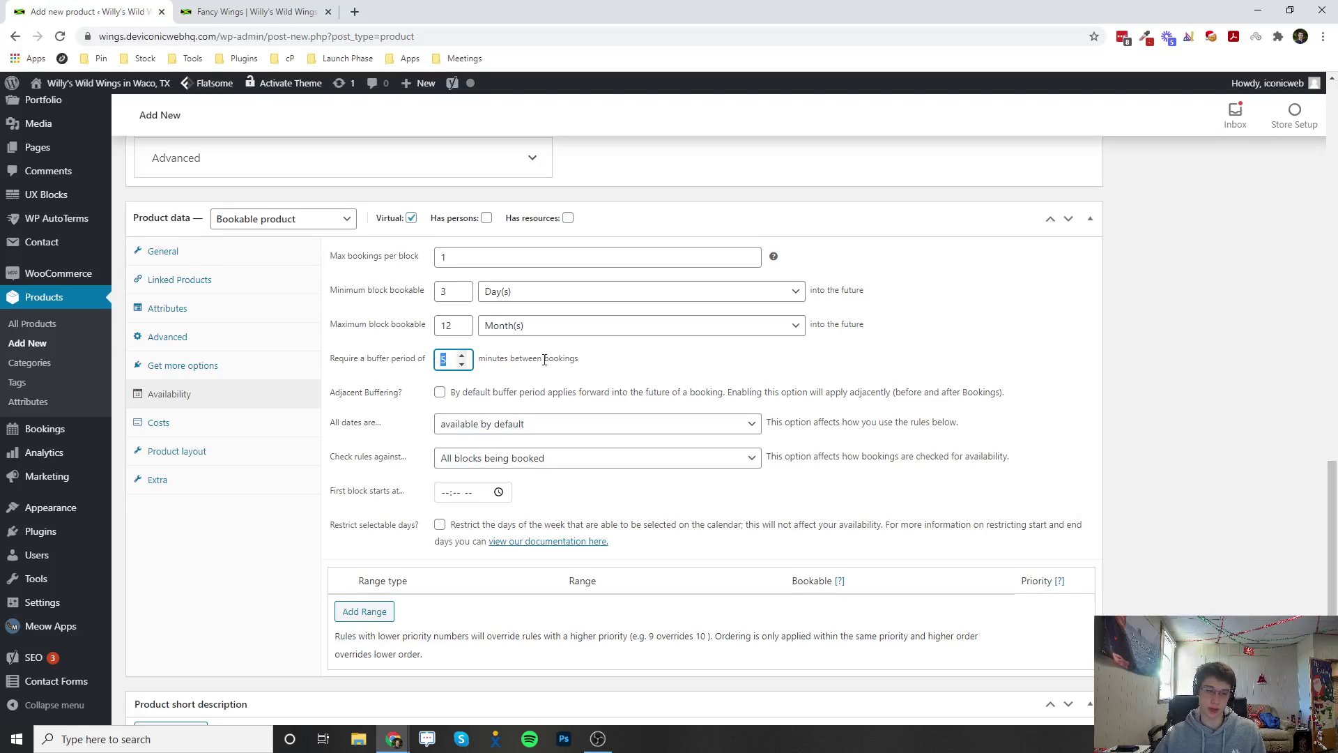
Step: Set the first block to start at 12:00 PM
{"action": "scroll", "coordinate": [689, 359], "scroll_direction": "down", "scroll_amount": 1}
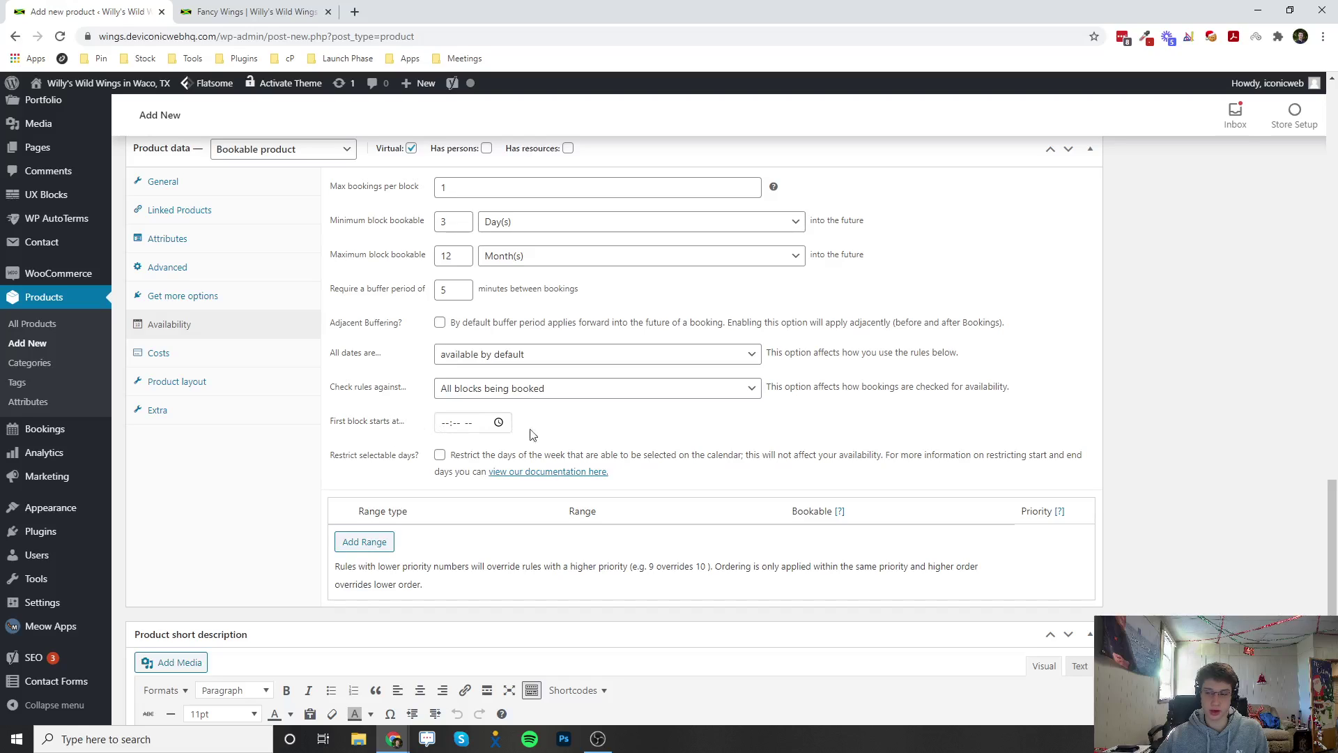
{"action": "left_click", "coordinate": [458, 429]}
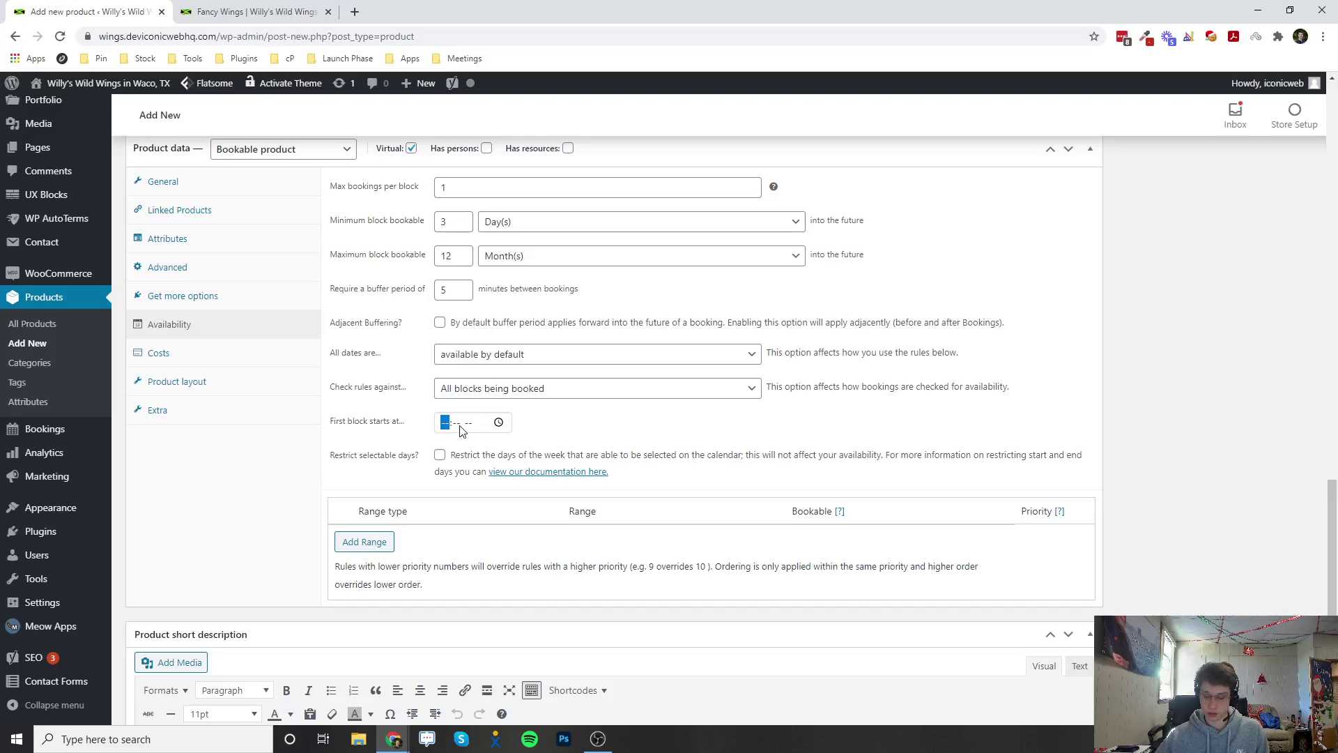
{"action": "type", "text": "1200"}
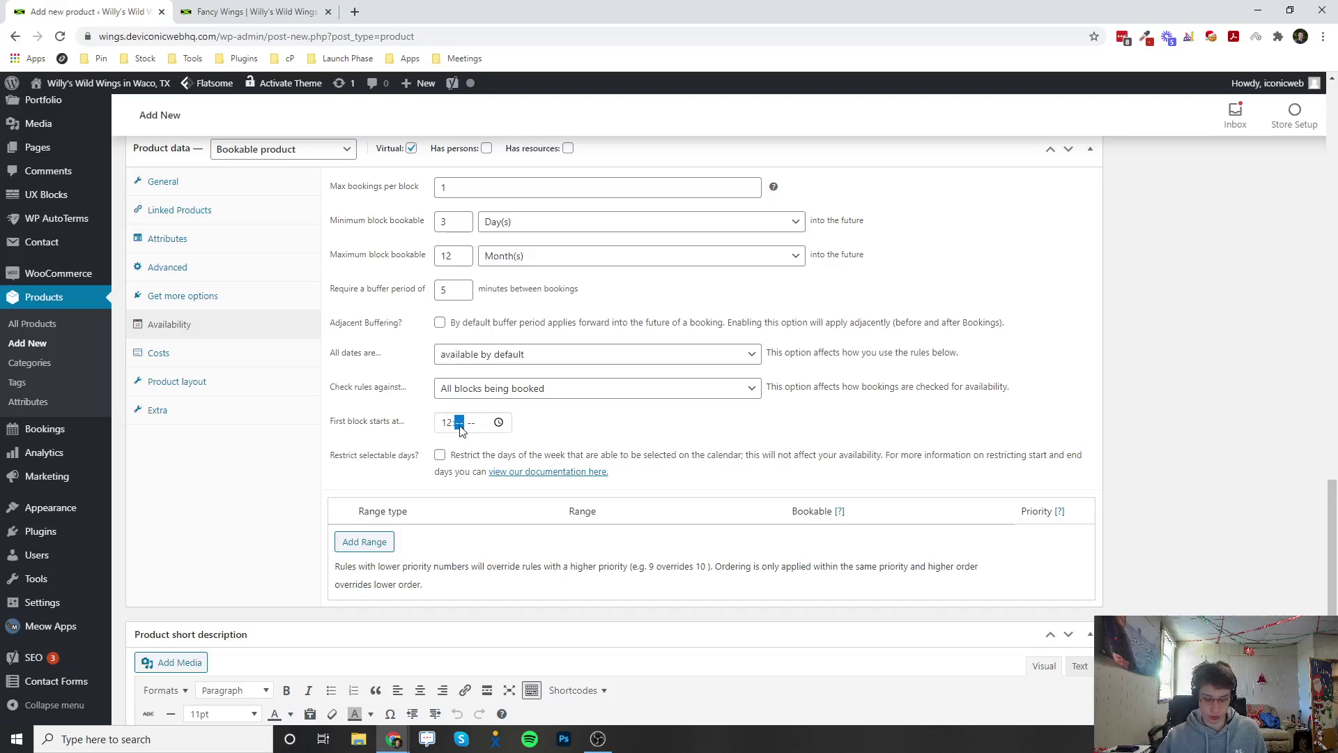
{"action": "type", "text": "p"}
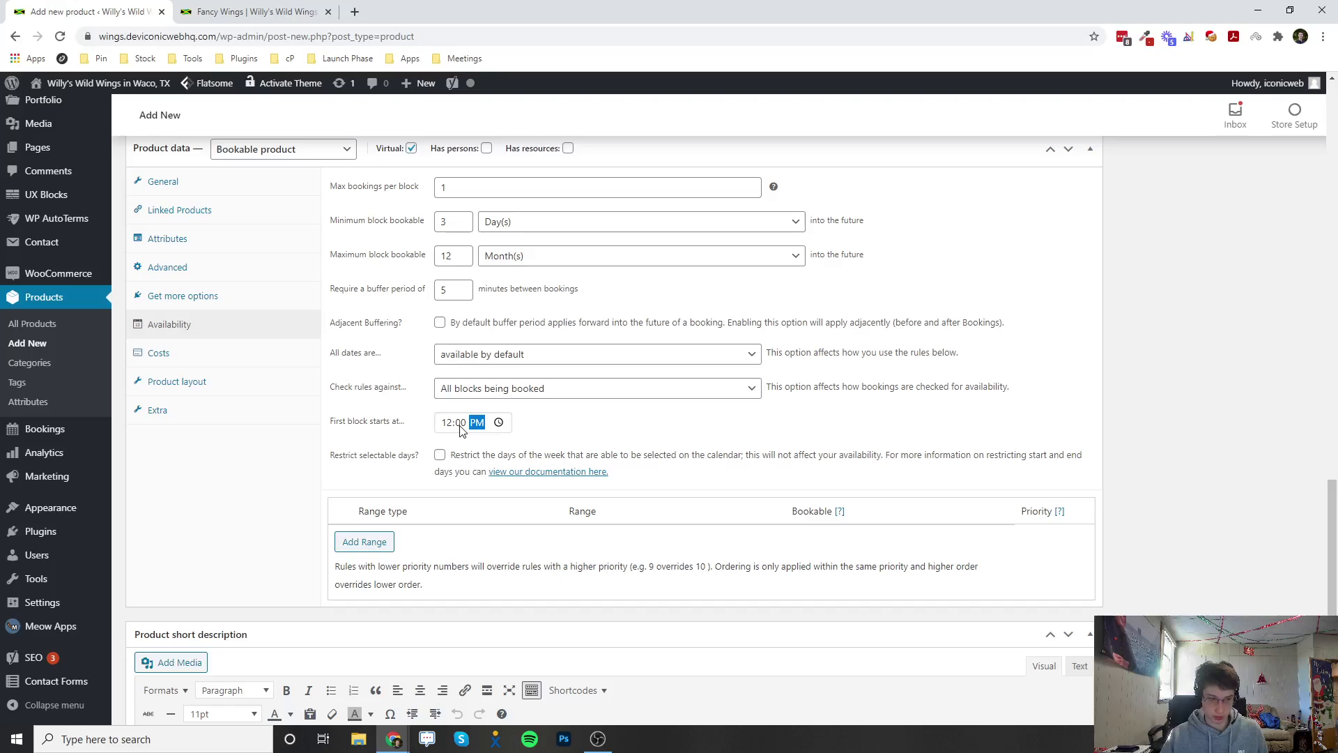
{"action": "left_click", "coordinate": [561, 425]}
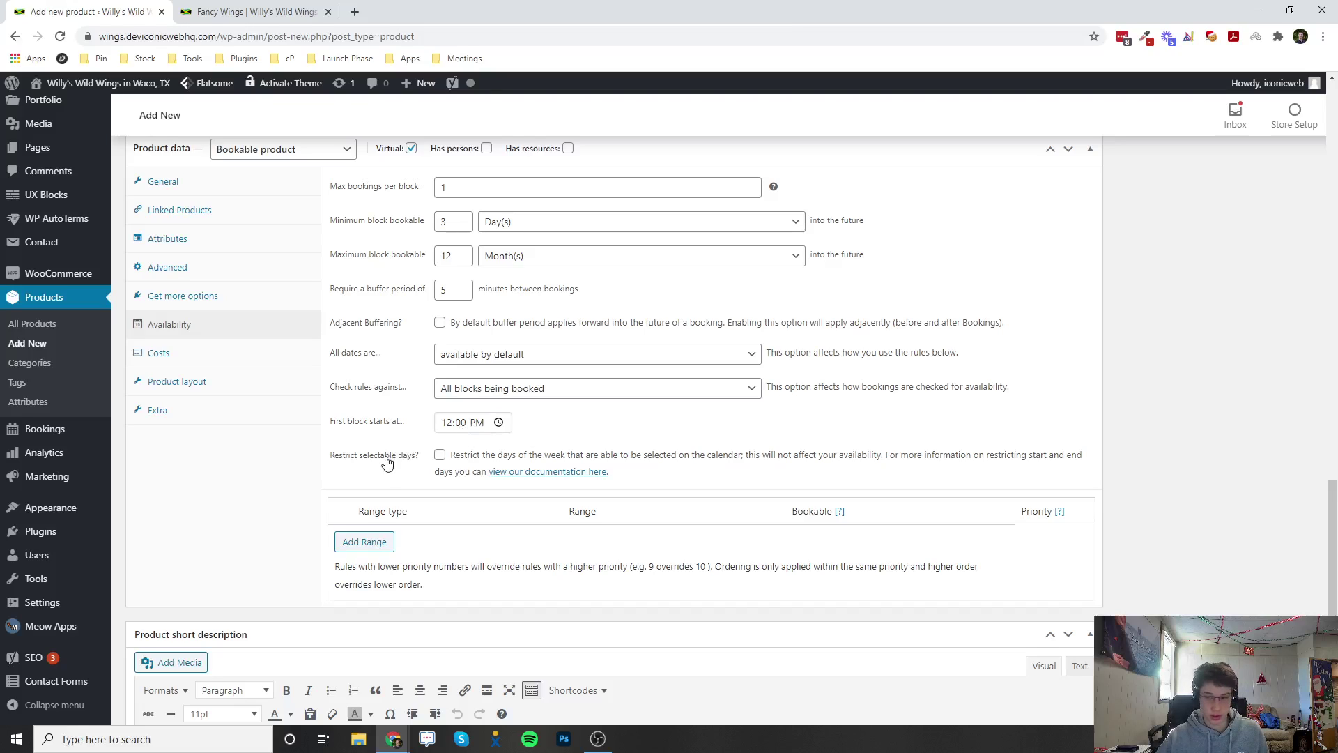
Step: Restrict selectable days to Monday, Tuesday, Wednesday and Thursday
{"action": "left_click", "coordinate": [440, 455]}
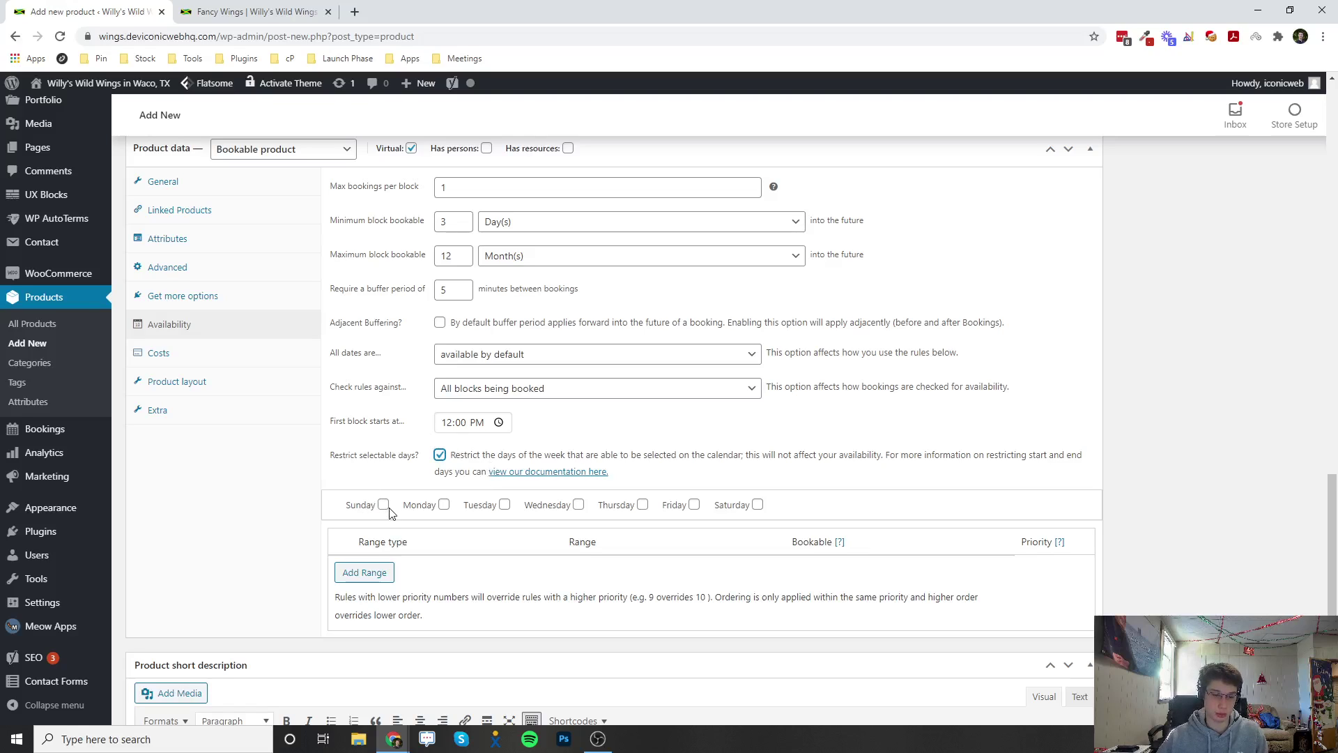
{"action": "left_click", "coordinate": [444, 505]}
{"action": "left_click", "coordinate": [504, 505]}
{"action": "left_click", "coordinate": [579, 505]}
{"action": "left_click", "coordinate": [642, 505]}
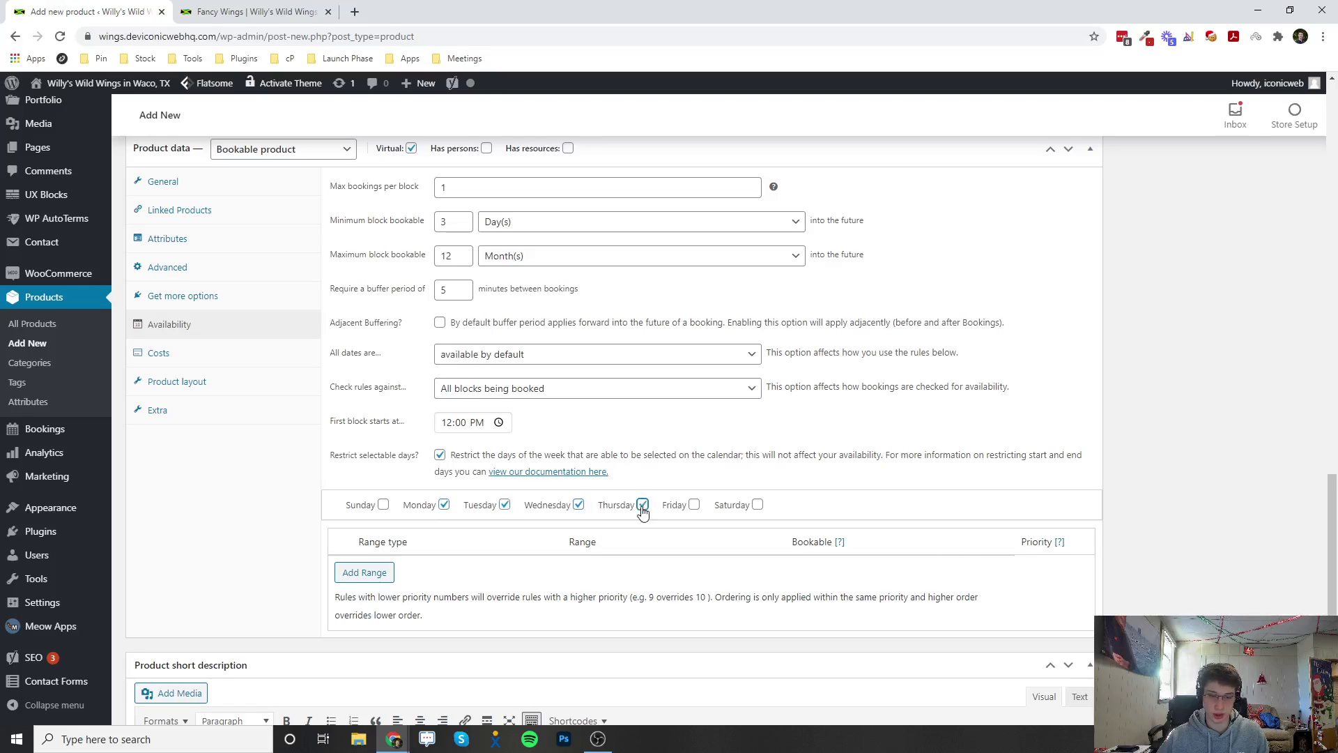
Step: Also allow Friday and add a Time Range (all week) availability rule
{"action": "left_click", "coordinate": [694, 505]}
{"action": "scroll", "coordinate": [390, 538], "scroll_direction": "down", "scroll_amount": 1}
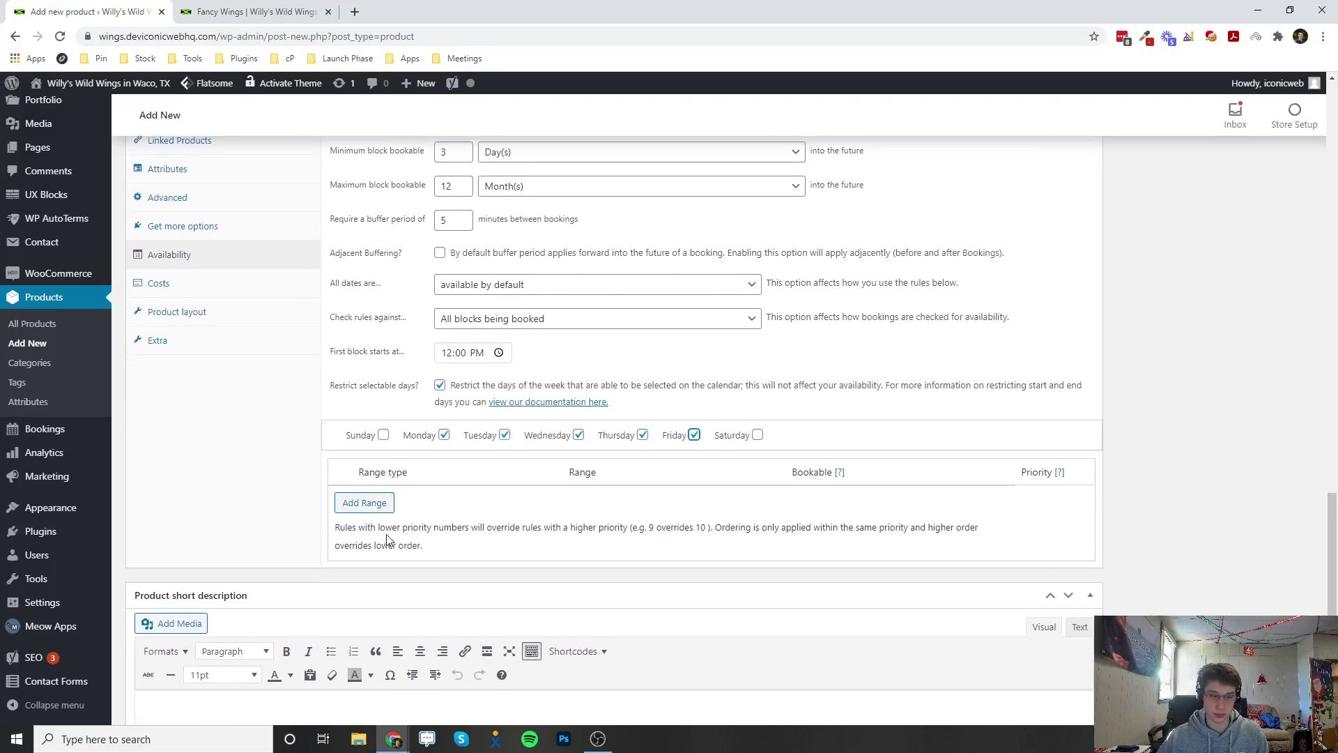
{"action": "left_click", "coordinate": [361, 508]}
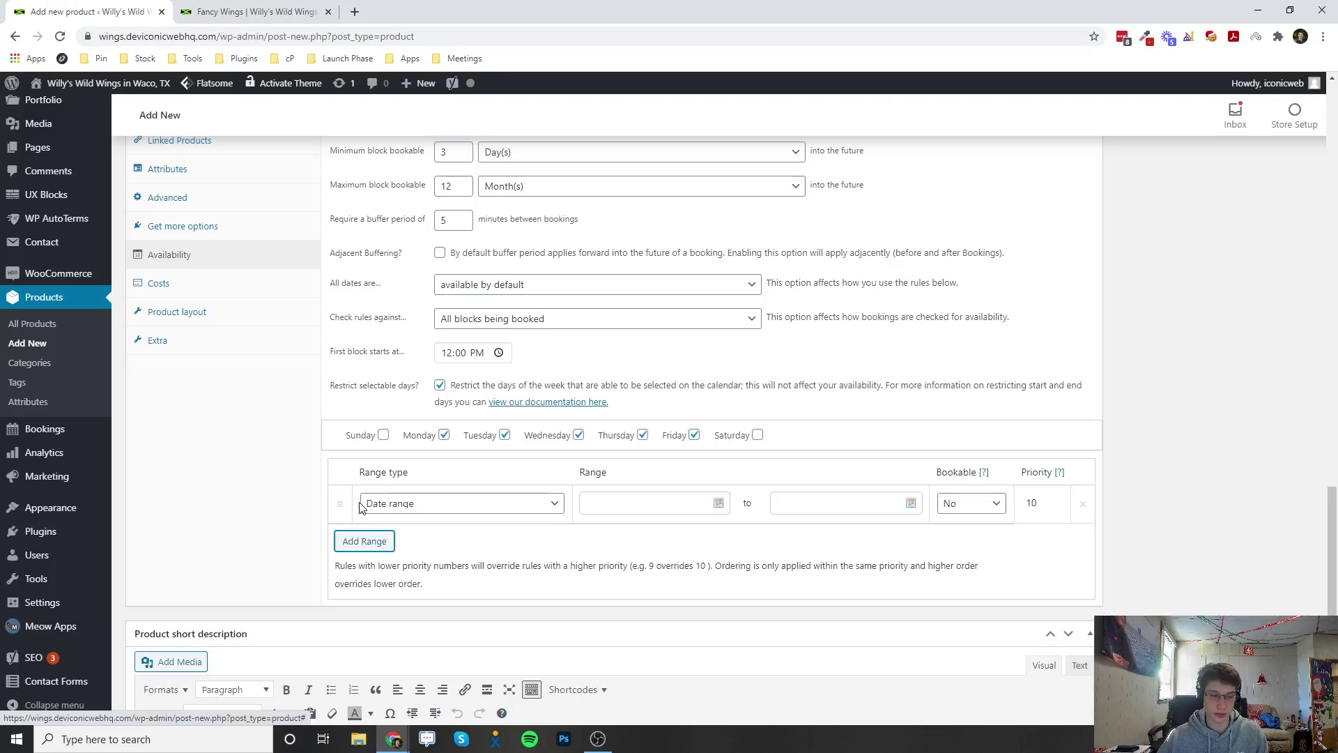
{"action": "left_click", "coordinate": [435, 505]}
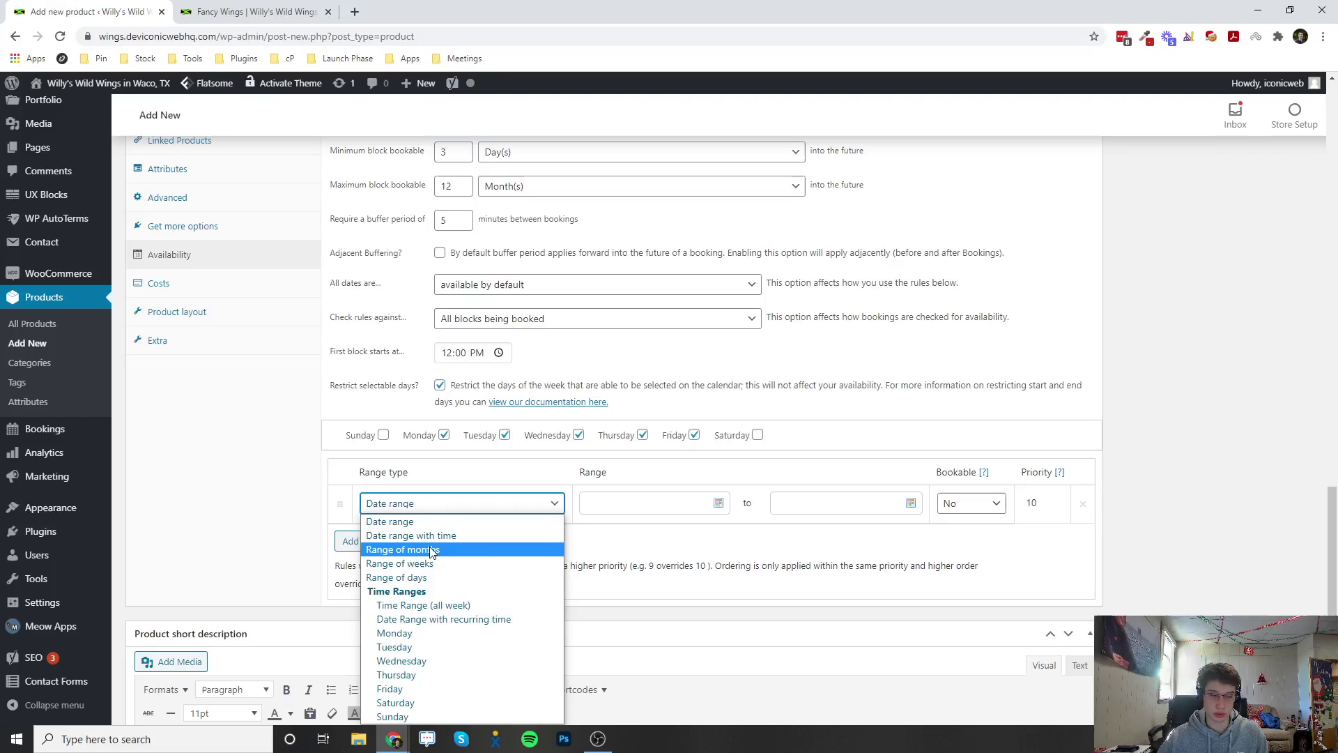
{"action": "scroll", "coordinate": [632, 561], "scroll_direction": "down", "scroll_amount": 2}
{"action": "left_click", "coordinate": [457, 364]}
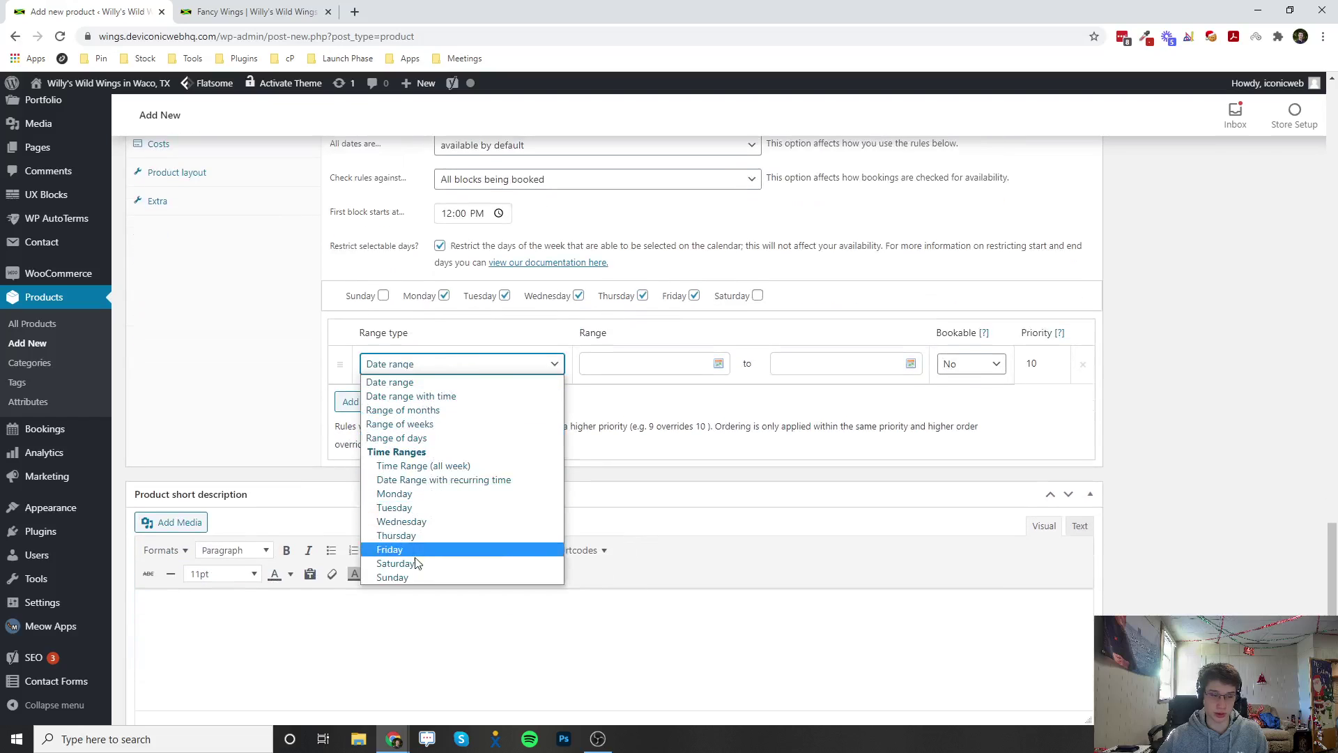
{"action": "left_click", "coordinate": [415, 467]}
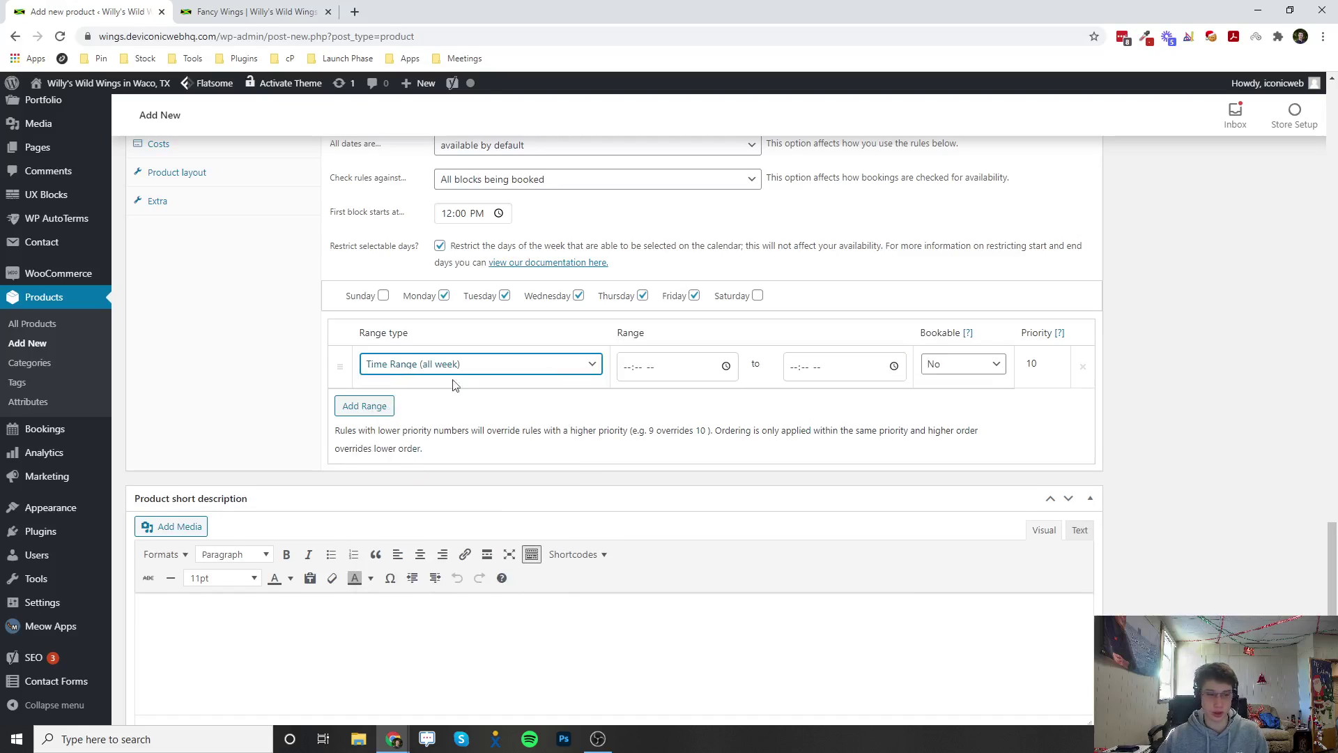
Step: Set the rule to 12:00 PM–05:00 PM with Bookable set to Yes
{"action": "left_click", "coordinate": [629, 373]}
{"action": "type", "text": "12:-- --"}
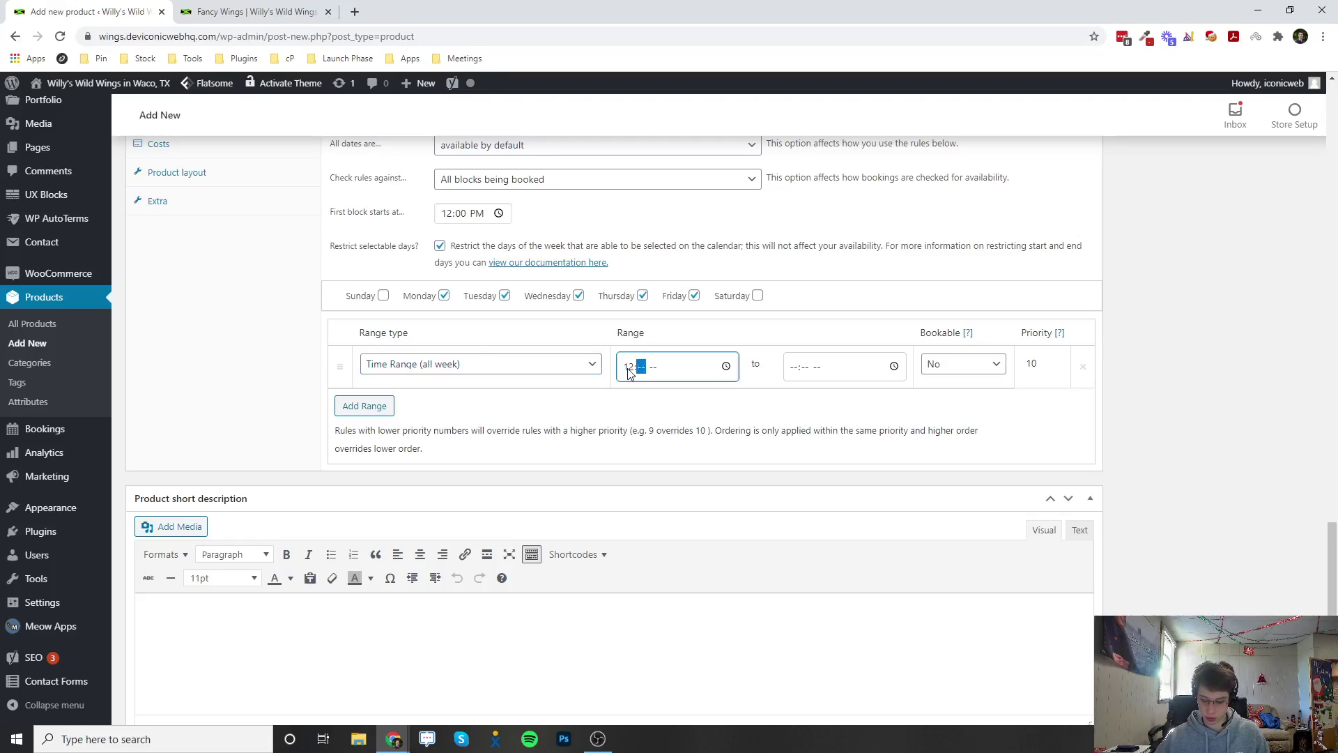
{"action": "type", "text": "00p"}
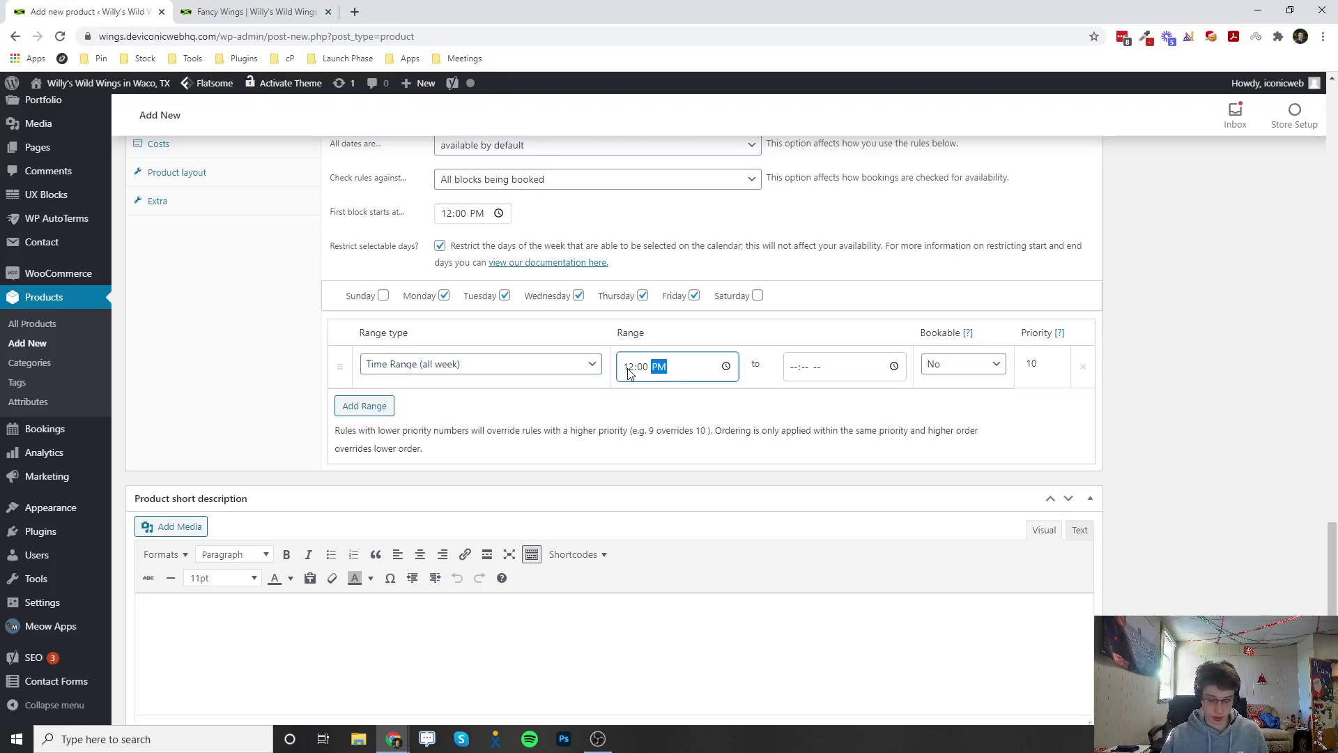
{"action": "left_click", "coordinate": [797, 370]}
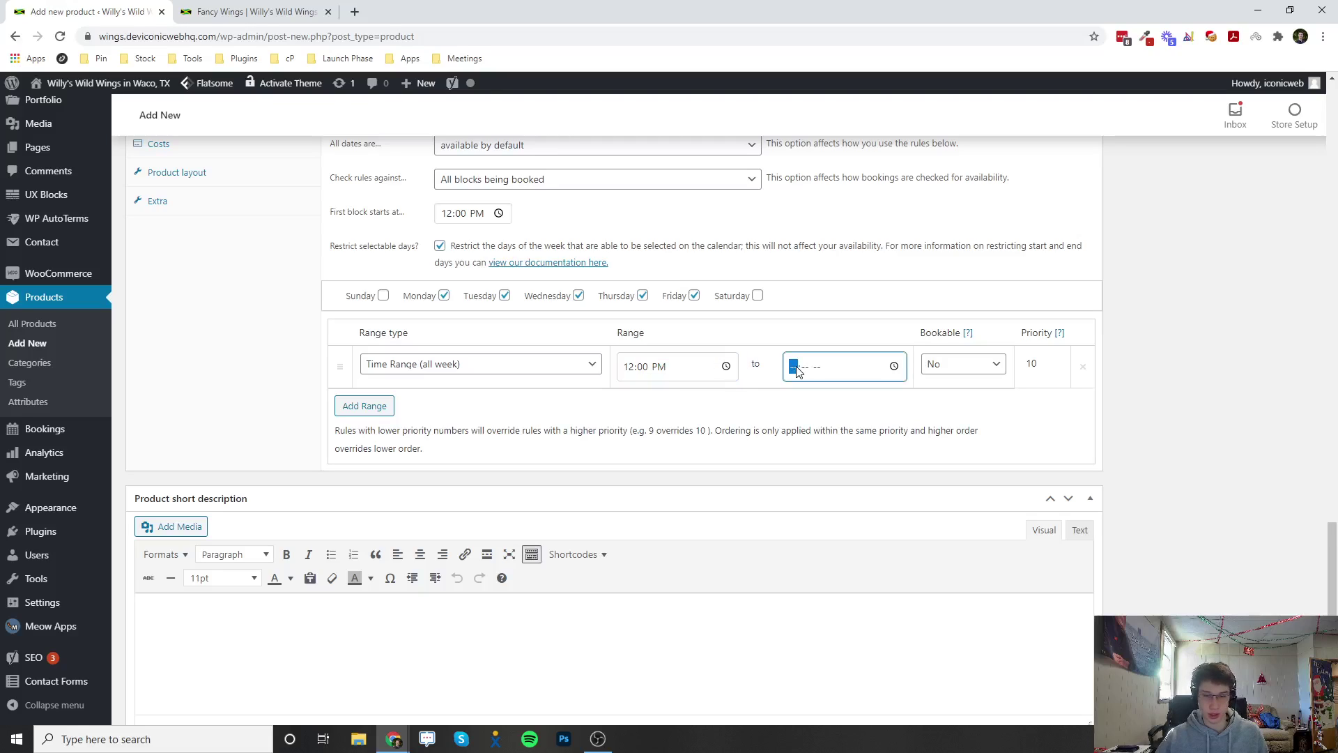
{"action": "type", "text": "5:00 --"}
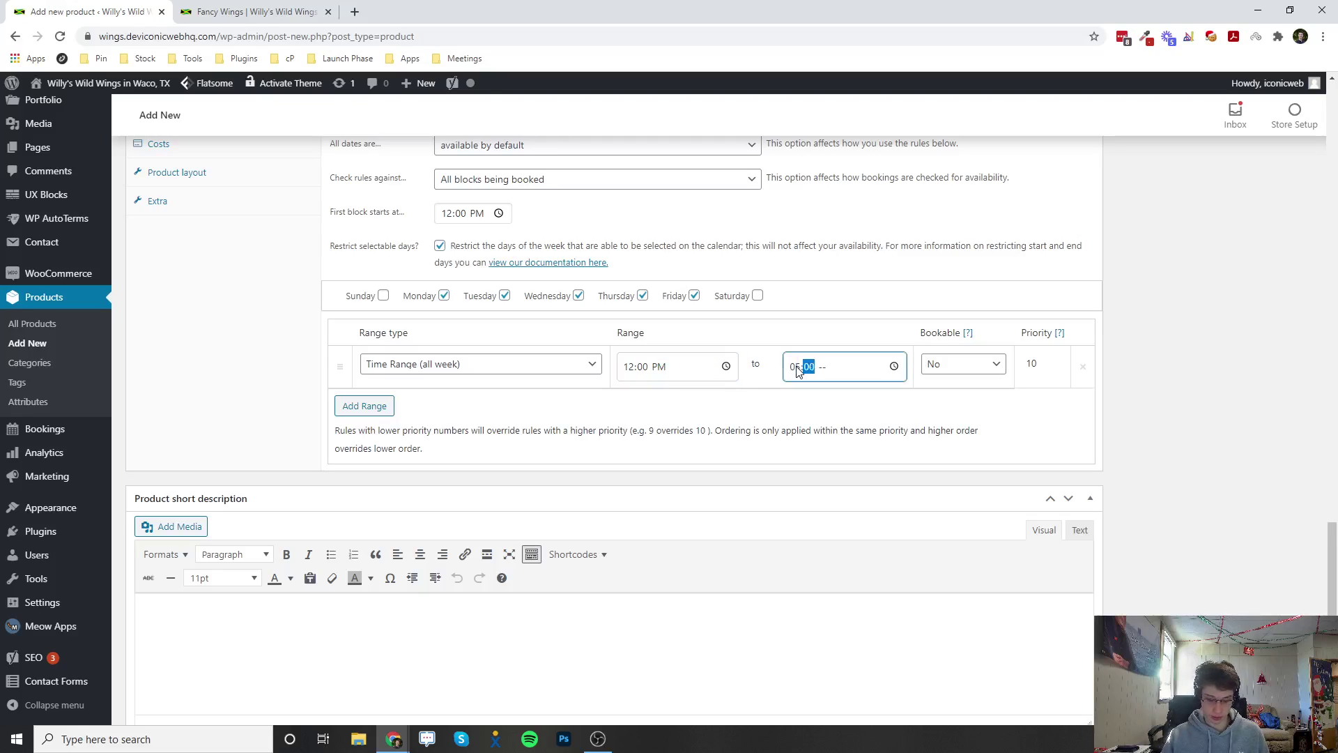
{"action": "type", "text": "0p"}
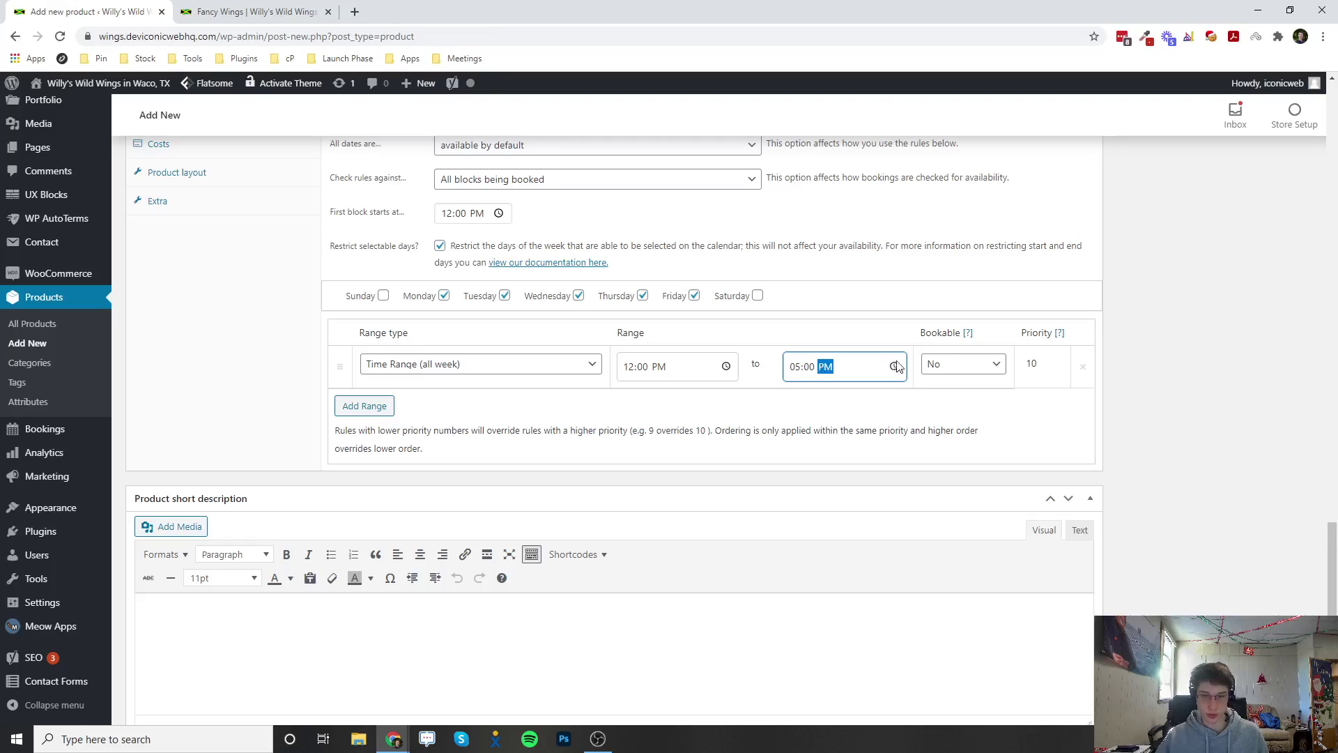
{"action": "left_click", "coordinate": [934, 364]}
{"action": "left_click", "coordinate": [947, 395]}
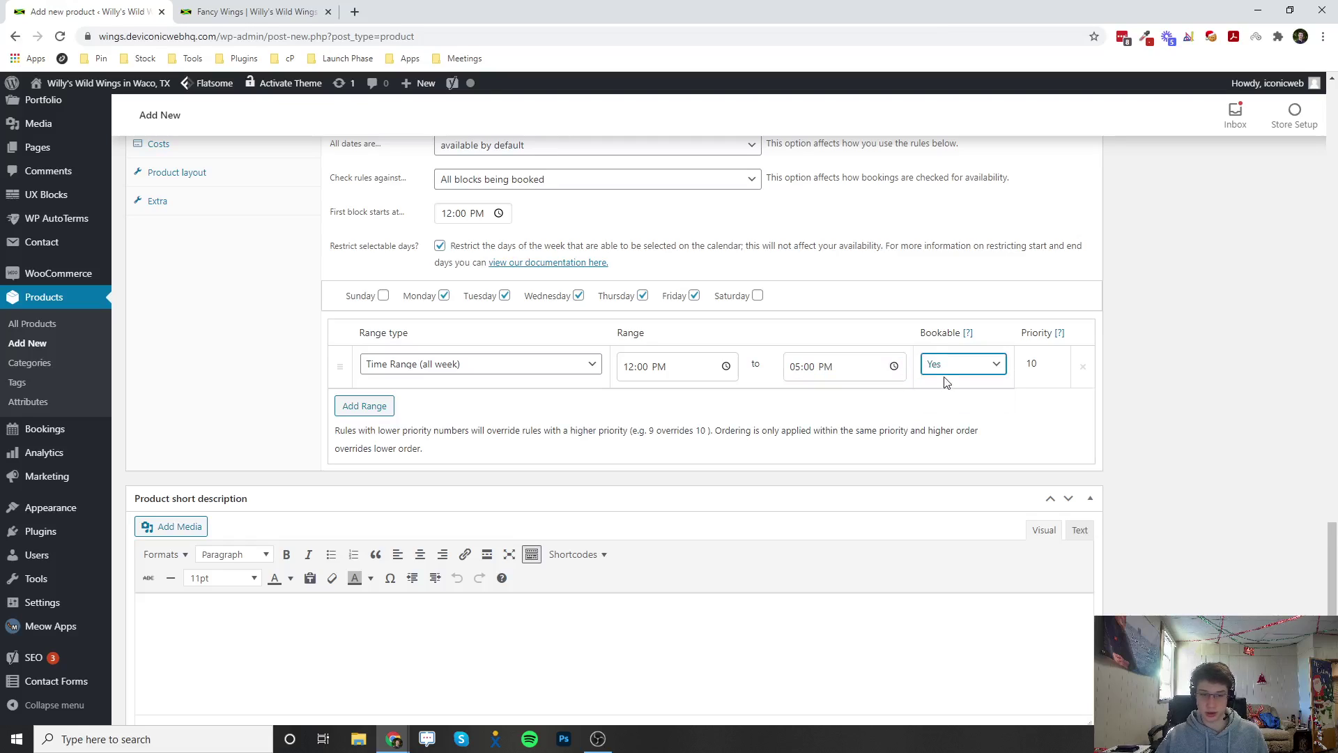
Step: Verify the 30-minute duration on General and review the Monday–Friday, 12–5 PM availability
{"action": "scroll", "coordinate": [920, 377], "scroll_direction": "up", "scroll_amount": 2}
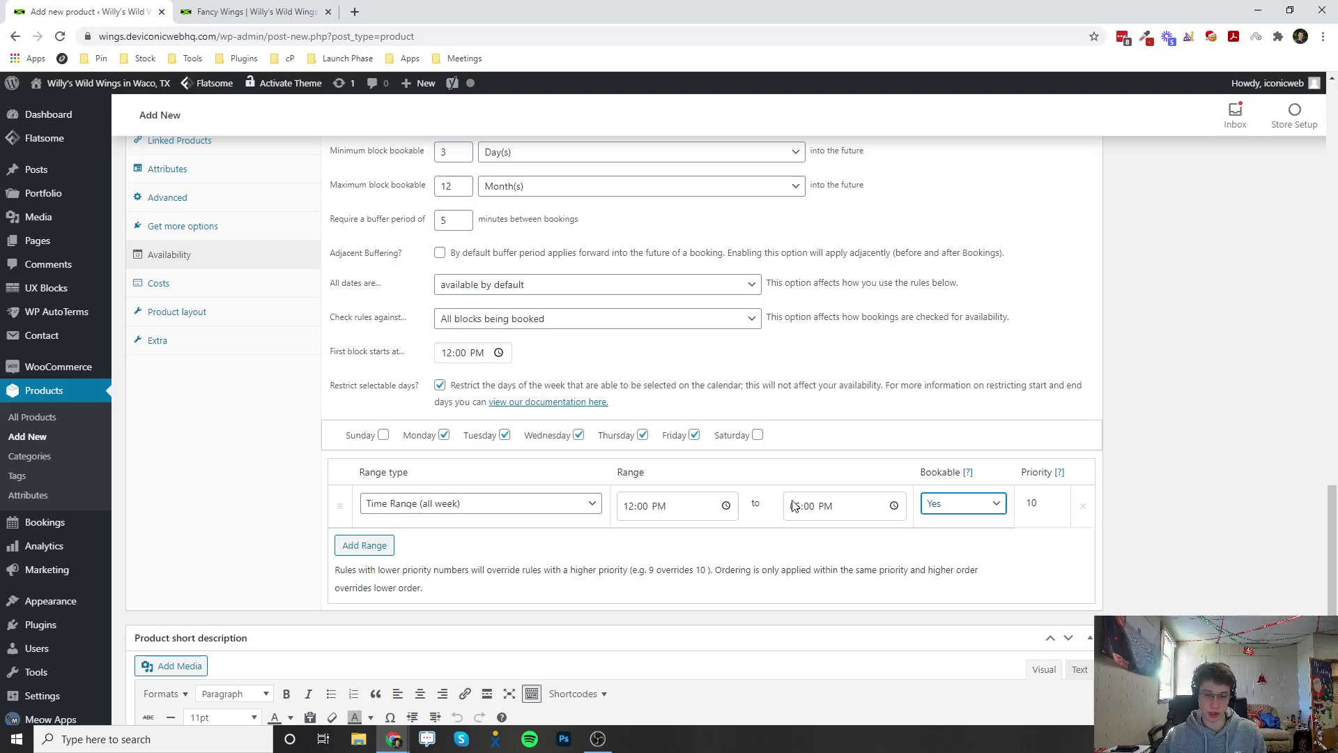
{"action": "scroll", "coordinate": [795, 505], "scroll_direction": "up", "scroll_amount": 1}
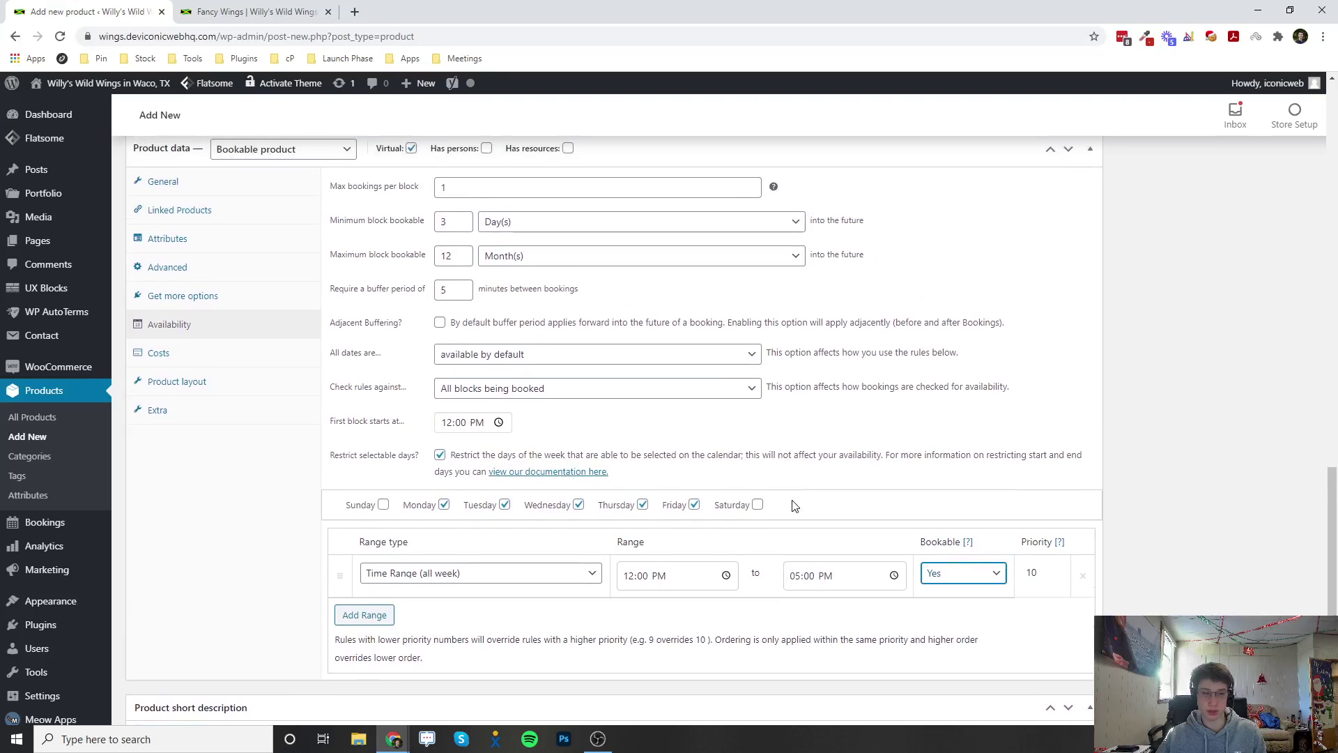
{"action": "left_click", "coordinate": [147, 182]}
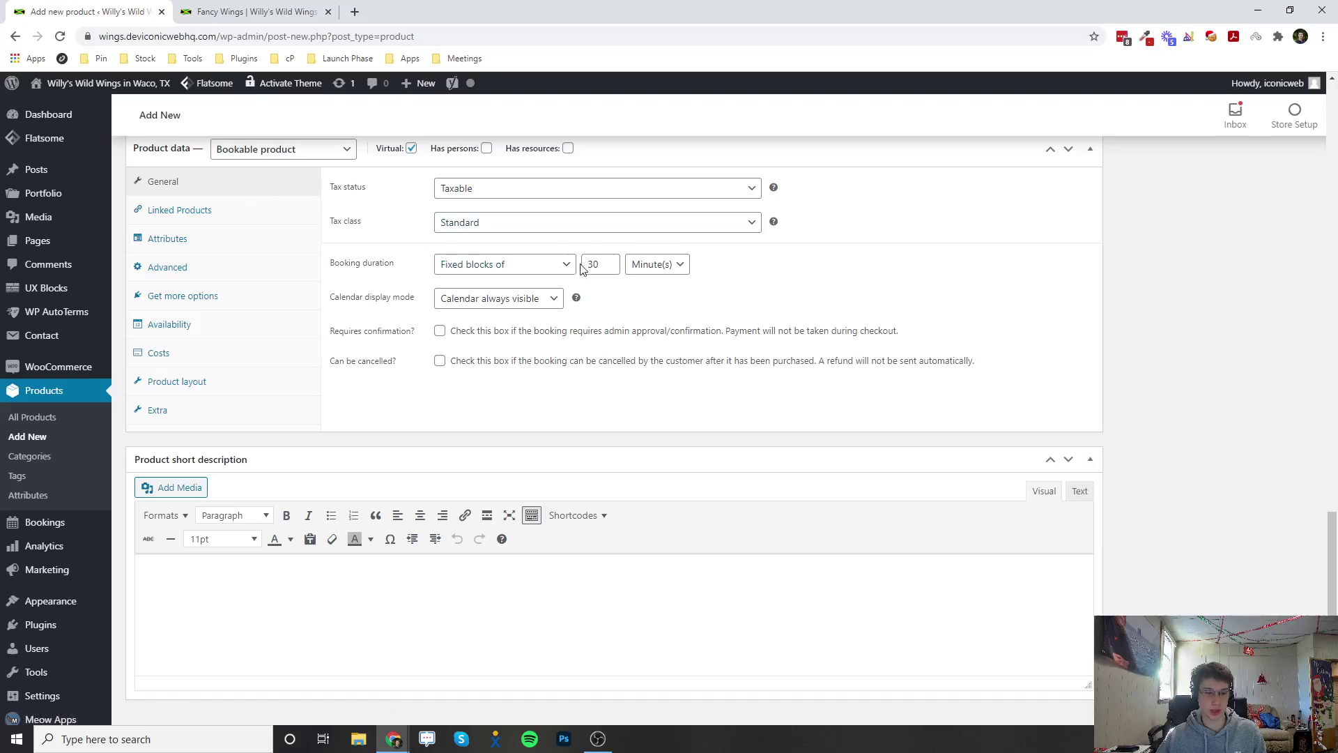
{"action": "double_click", "coordinate": [601, 264]}
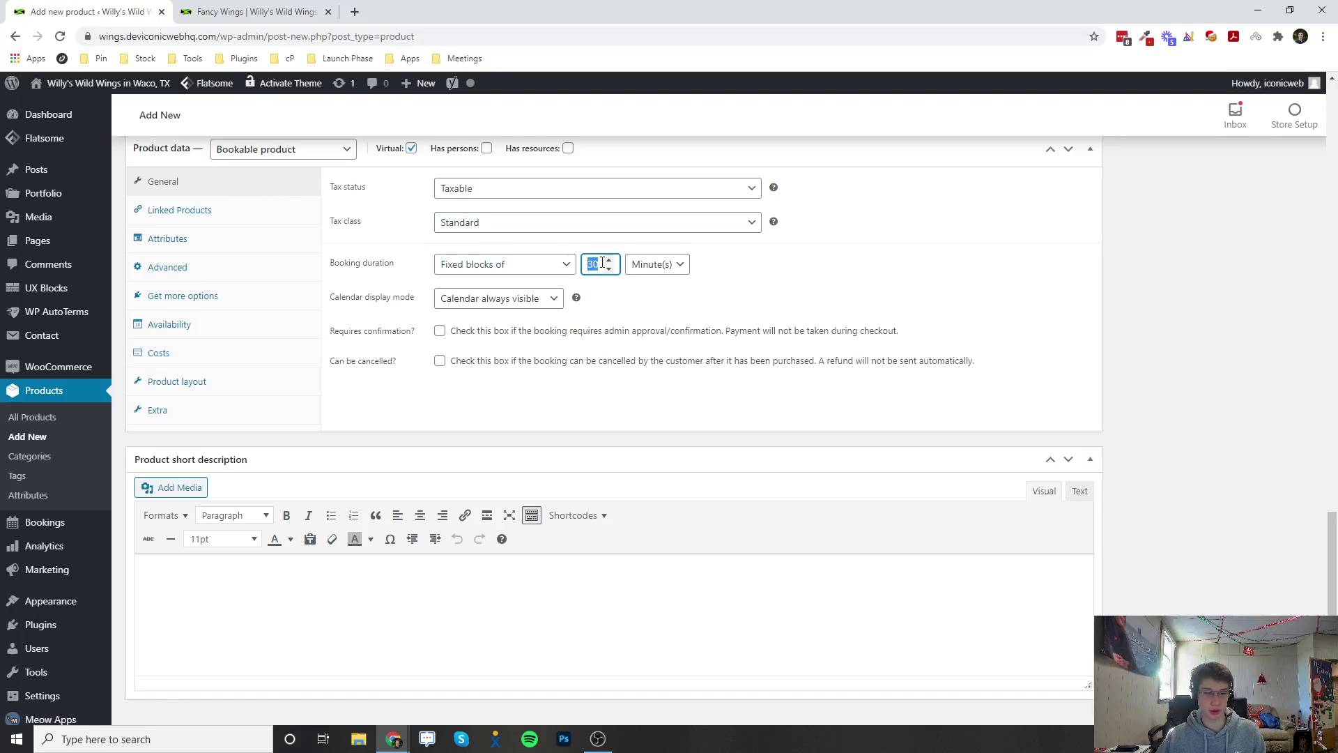
{"action": "left_click", "coordinate": [209, 328]}
{"action": "scroll", "coordinate": [553, 369], "scroll_direction": "down", "scroll_amount": 1}
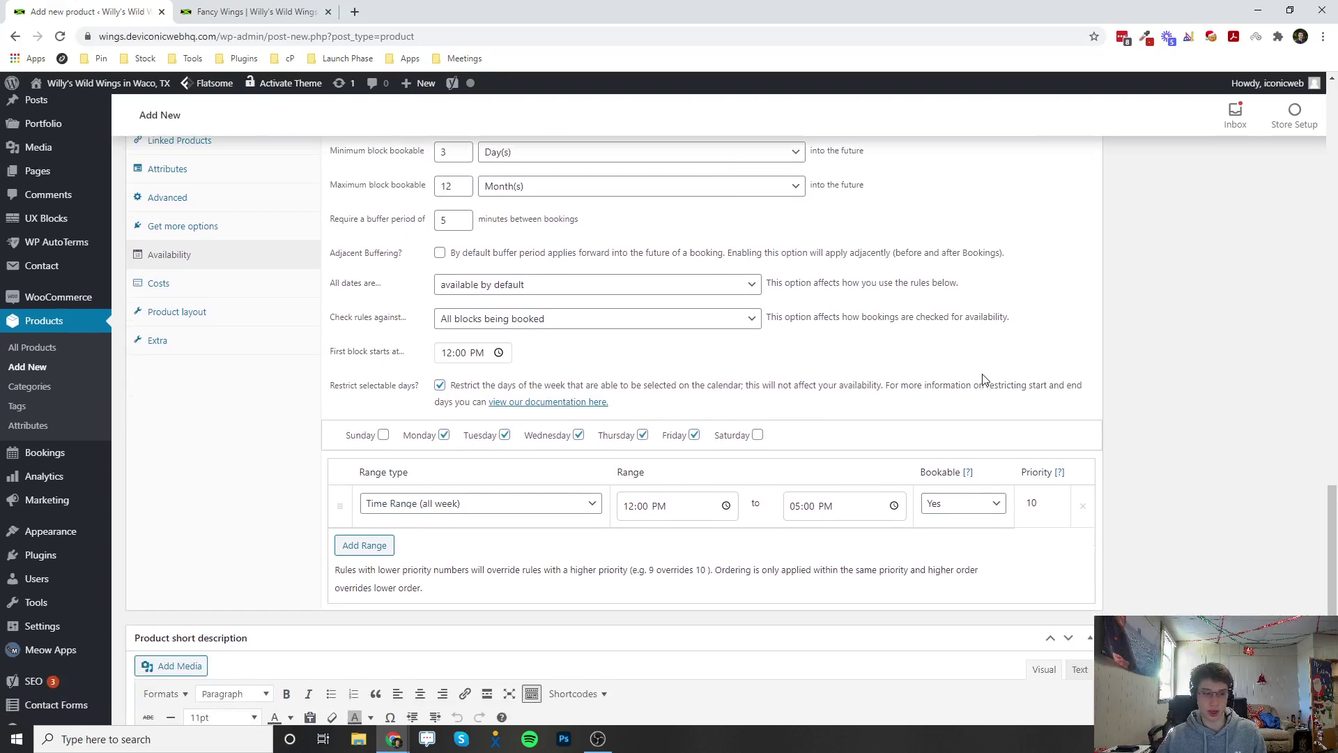
{"action": "scroll", "coordinate": [982, 380], "scroll_direction": "up", "scroll_amount": 1}
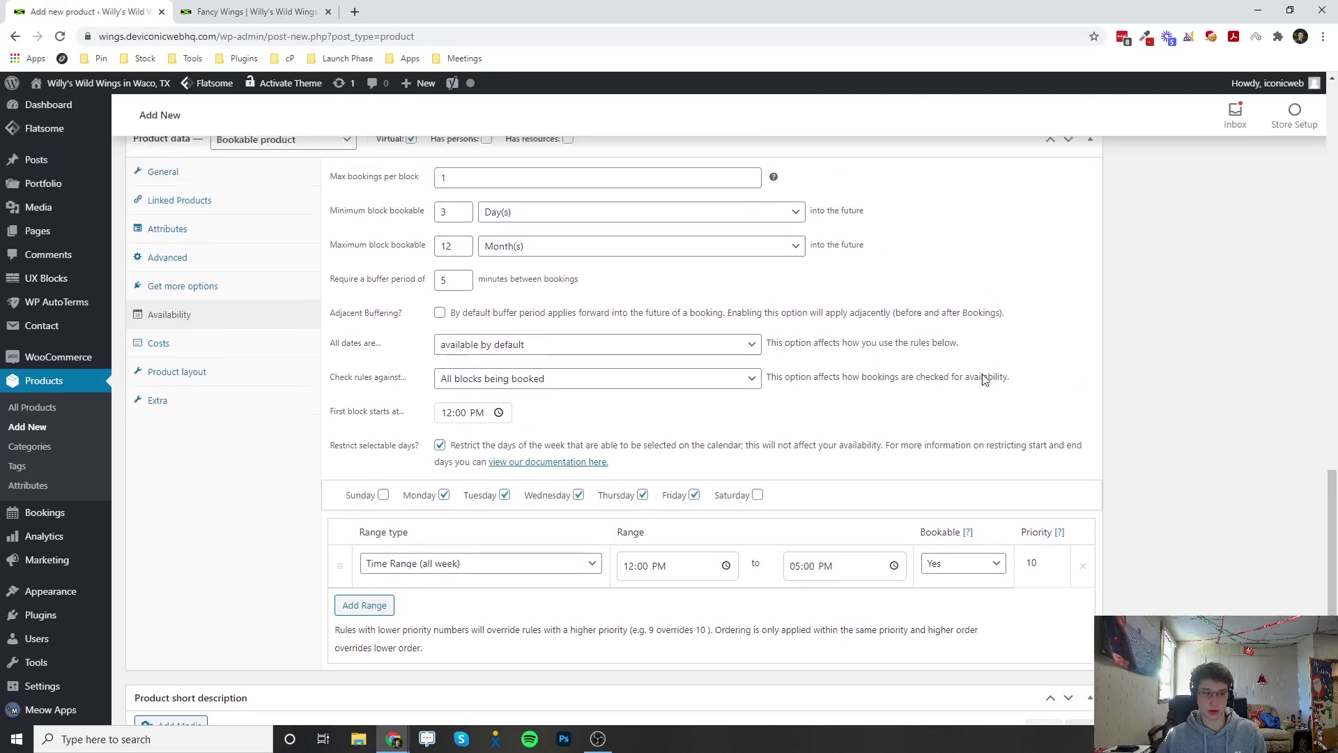
Step: On the Costs tab, enter 50 for the booking costs, starting with display cost
{"action": "left_click", "coordinate": [200, 356]}
{"action": "scroll", "coordinate": [502, 310], "scroll_direction": "up", "scroll_amount": 1}
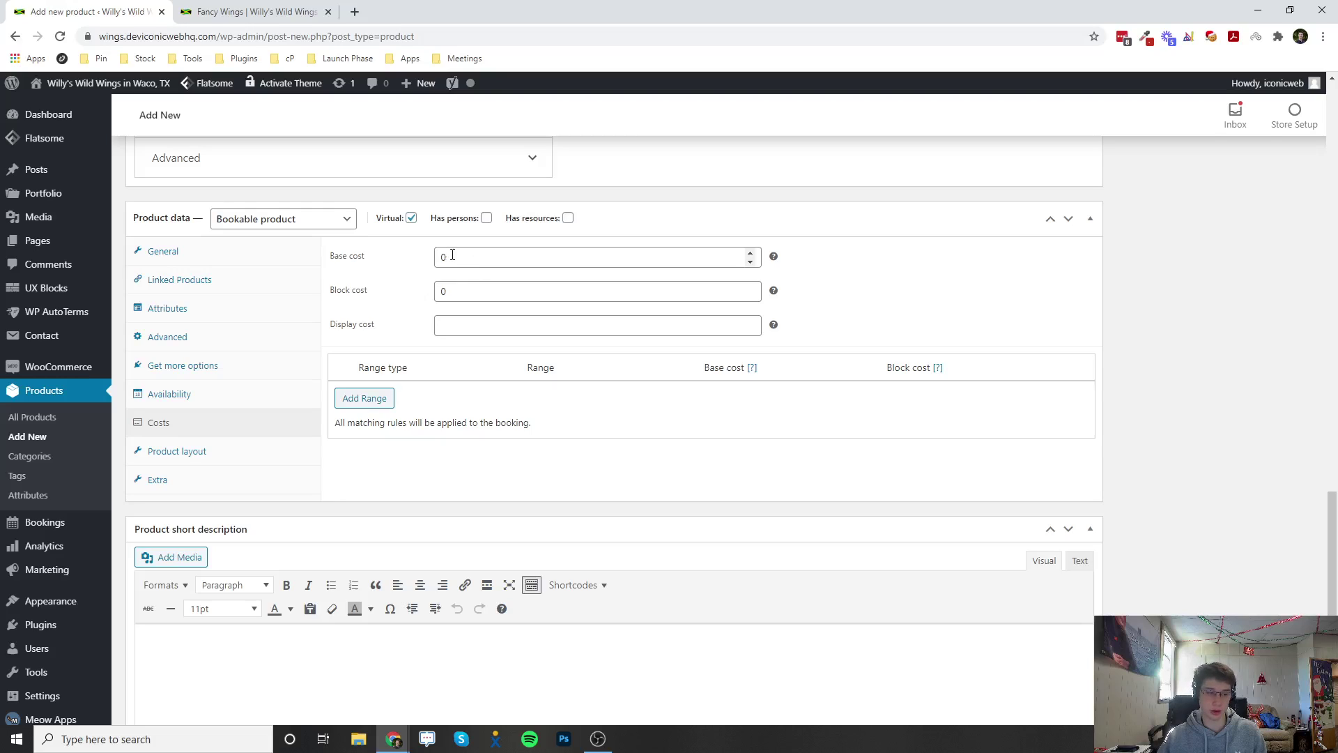
{"action": "left_click", "coordinate": [459, 255]}
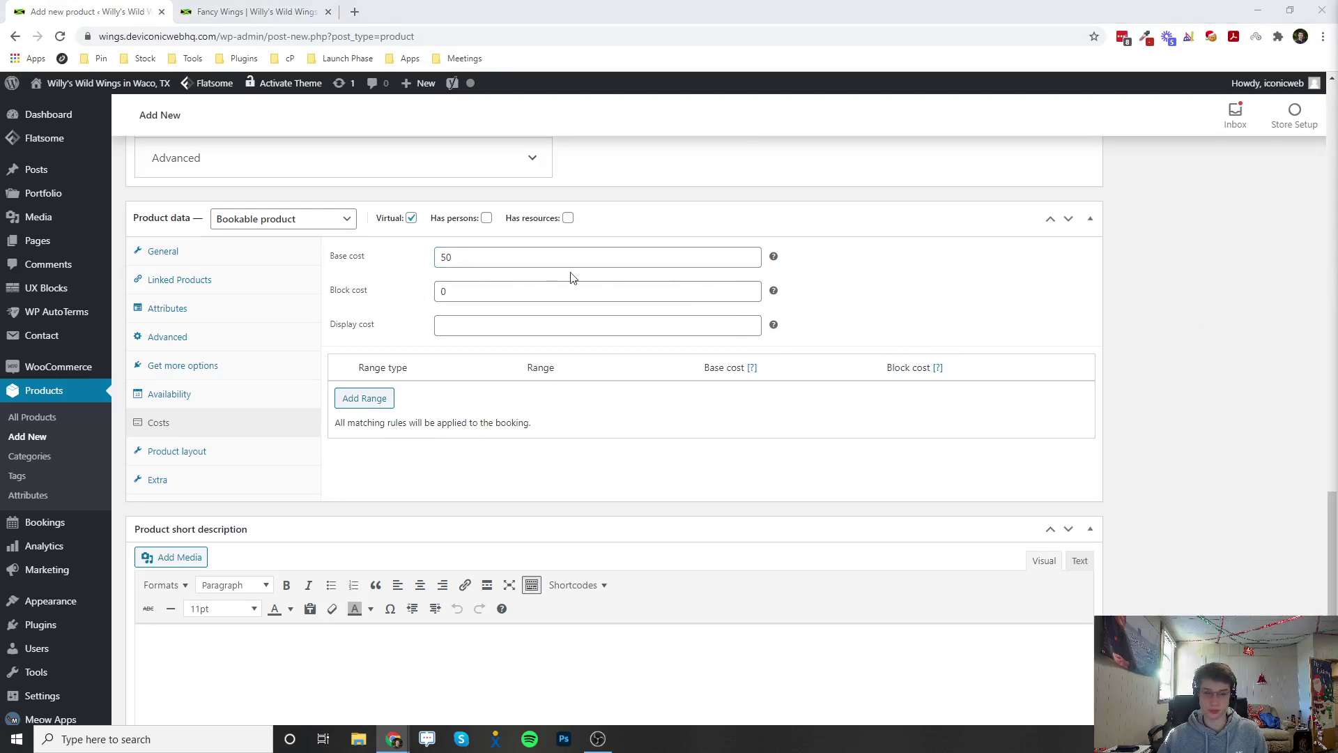
{"action": "left_click", "coordinate": [459, 322]}
{"action": "type", "text": "50"}
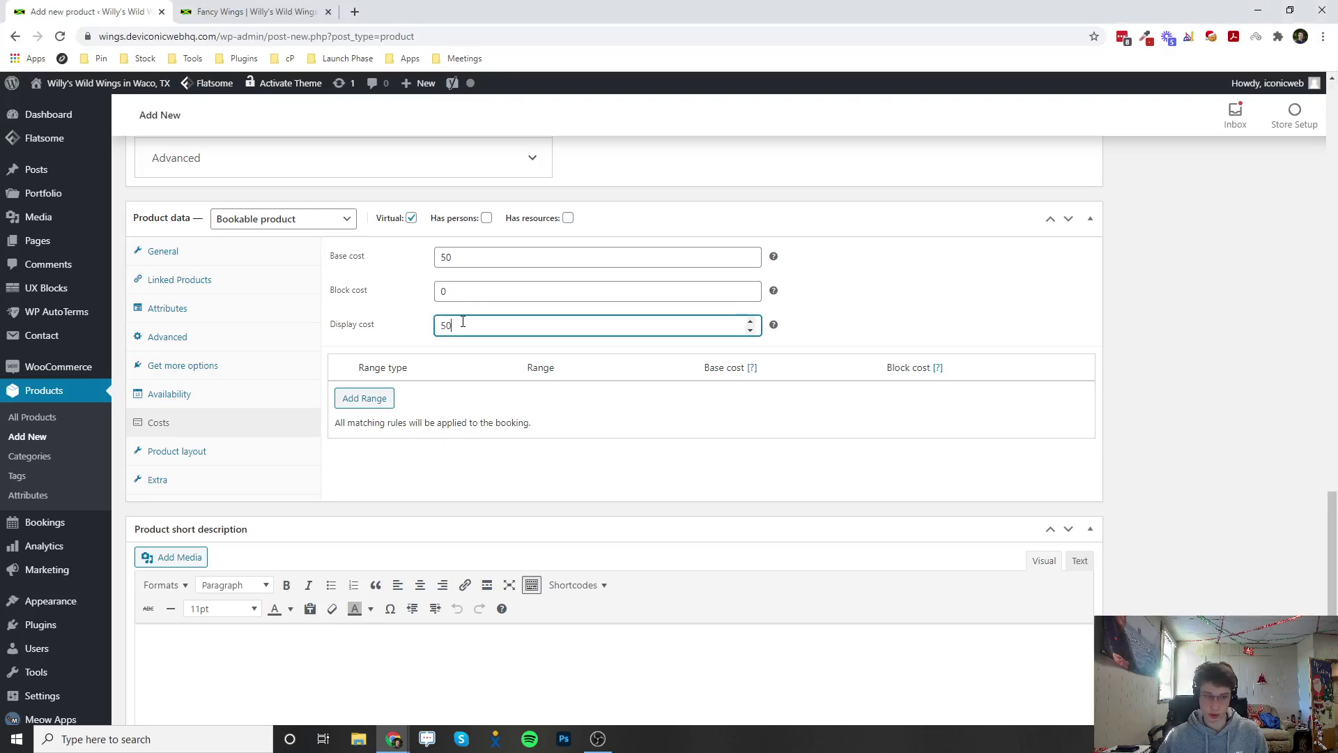
{"action": "key", "text": "shift+Tab"}
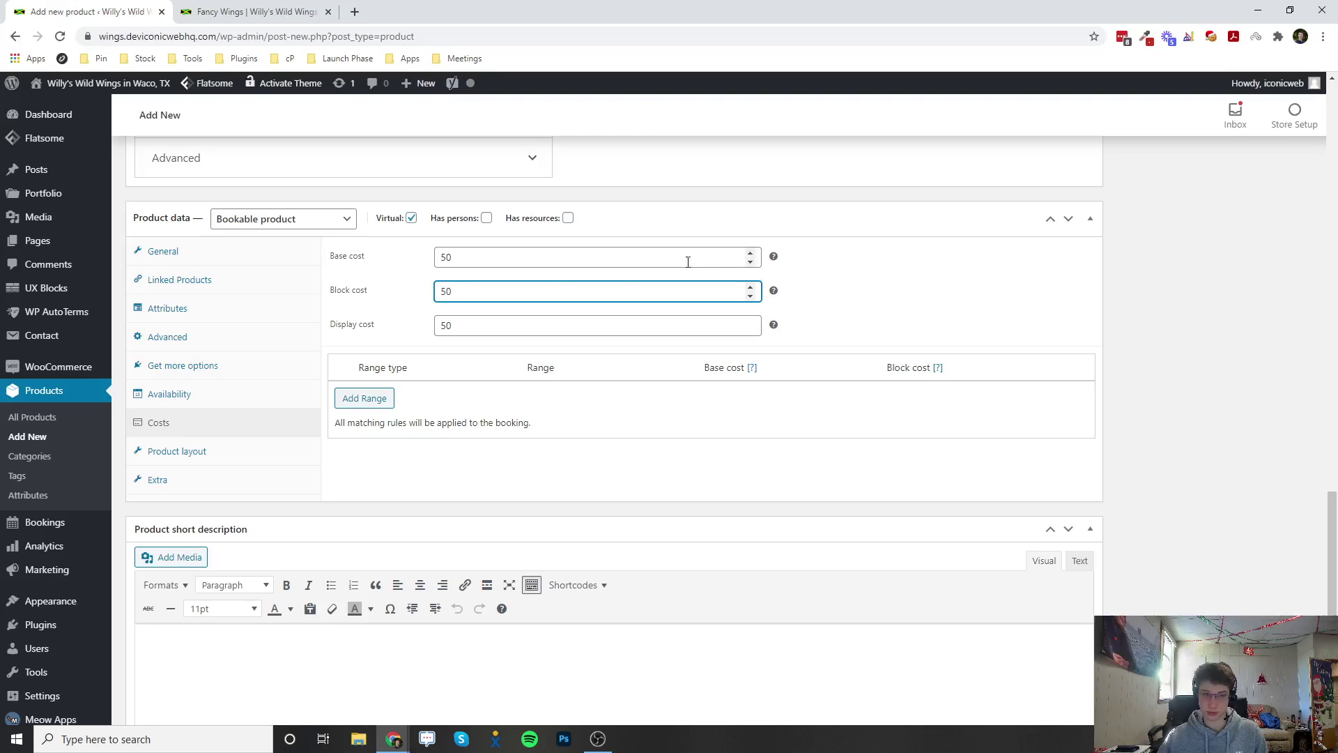
Step: Finish the block cost entry and publish the bookable product
{"action": "left_click", "coordinate": [1223, 305]}
{"action": "scroll", "coordinate": [1223, 305], "scroll_direction": "up", "scroll_amount": 7}
{"action": "scroll", "coordinate": [1223, 305], "scroll_direction": "up", "scroll_amount": 6}
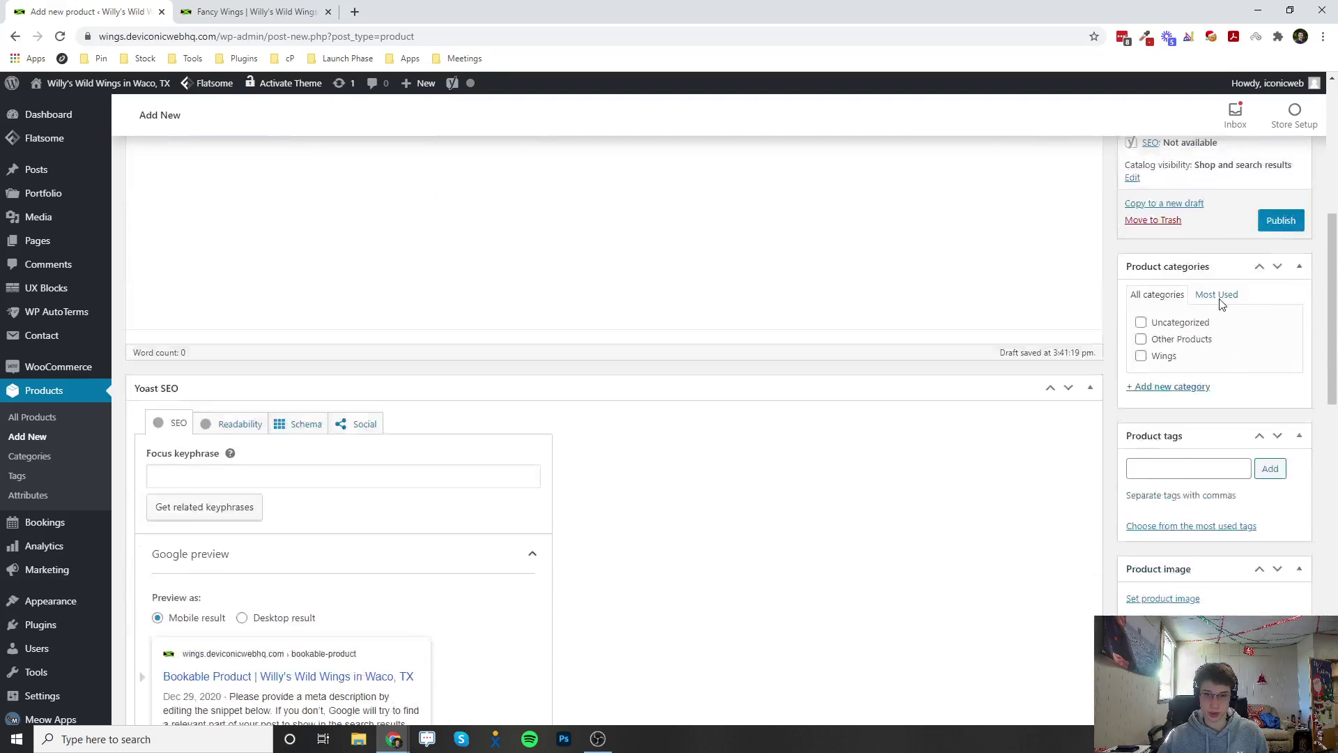
{"action": "left_click", "coordinate": [1284, 454]}
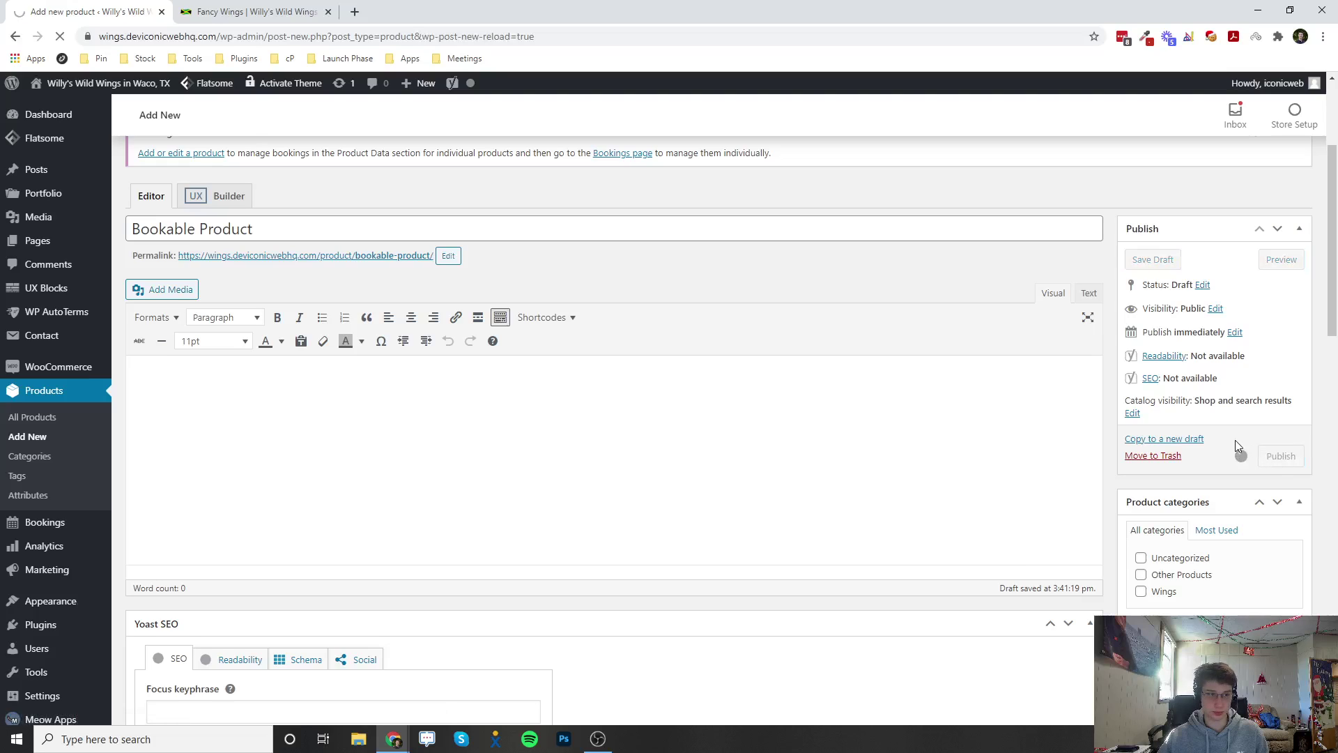
Step: View the live product page and pick January 7 at 12:00 pm, showing a $100.00 booking cost
{"action": "right_click", "coordinate": [468, 92]}
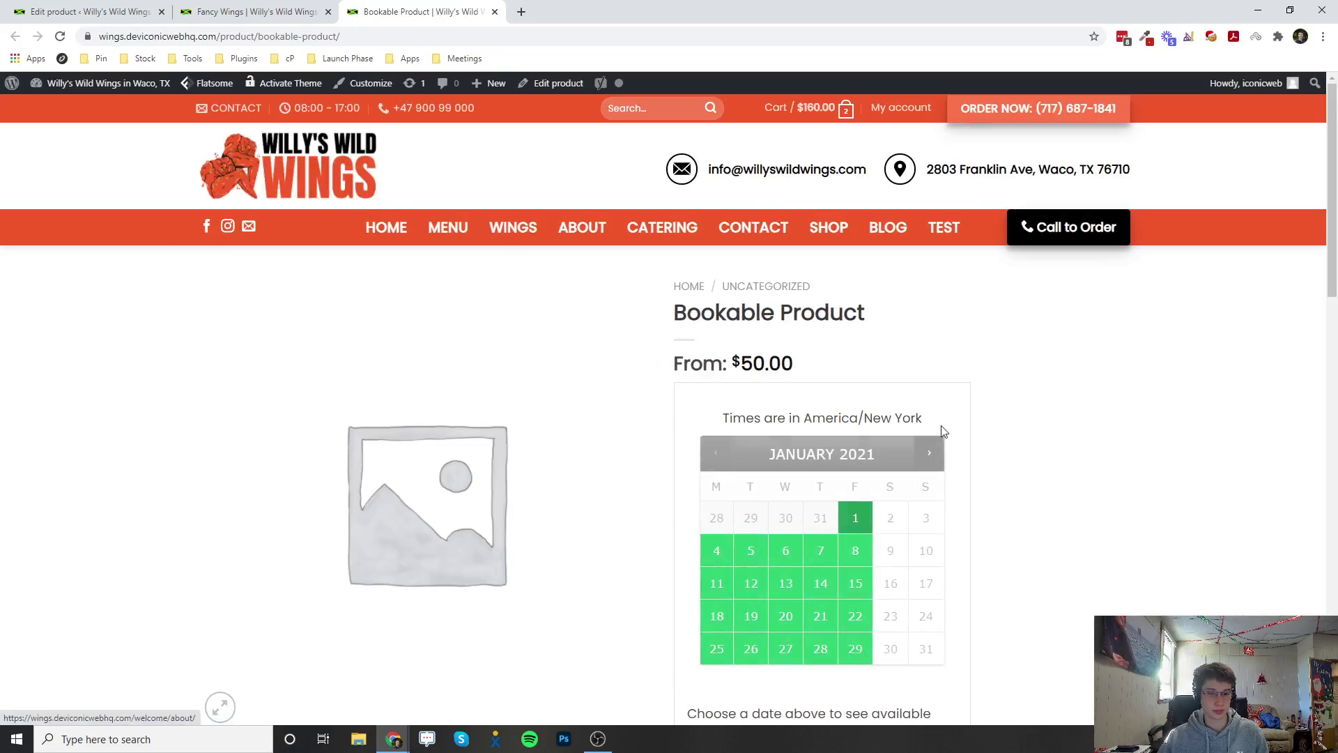
{"action": "scroll", "coordinate": [943, 431], "scroll_direction": "down", "scroll_amount": 2}
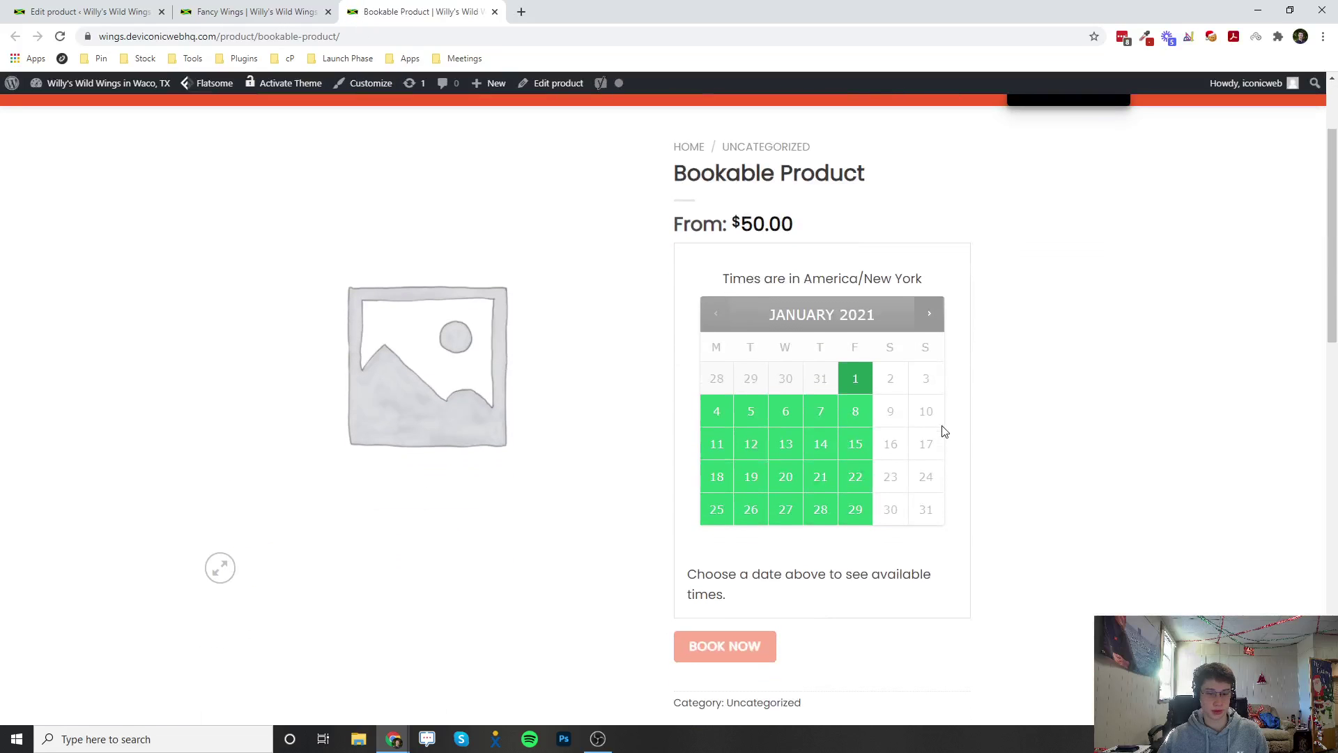
{"action": "left_click", "coordinate": [814, 421]}
{"action": "scroll", "coordinate": [811, 422], "scroll_direction": "down", "scroll_amount": 2}
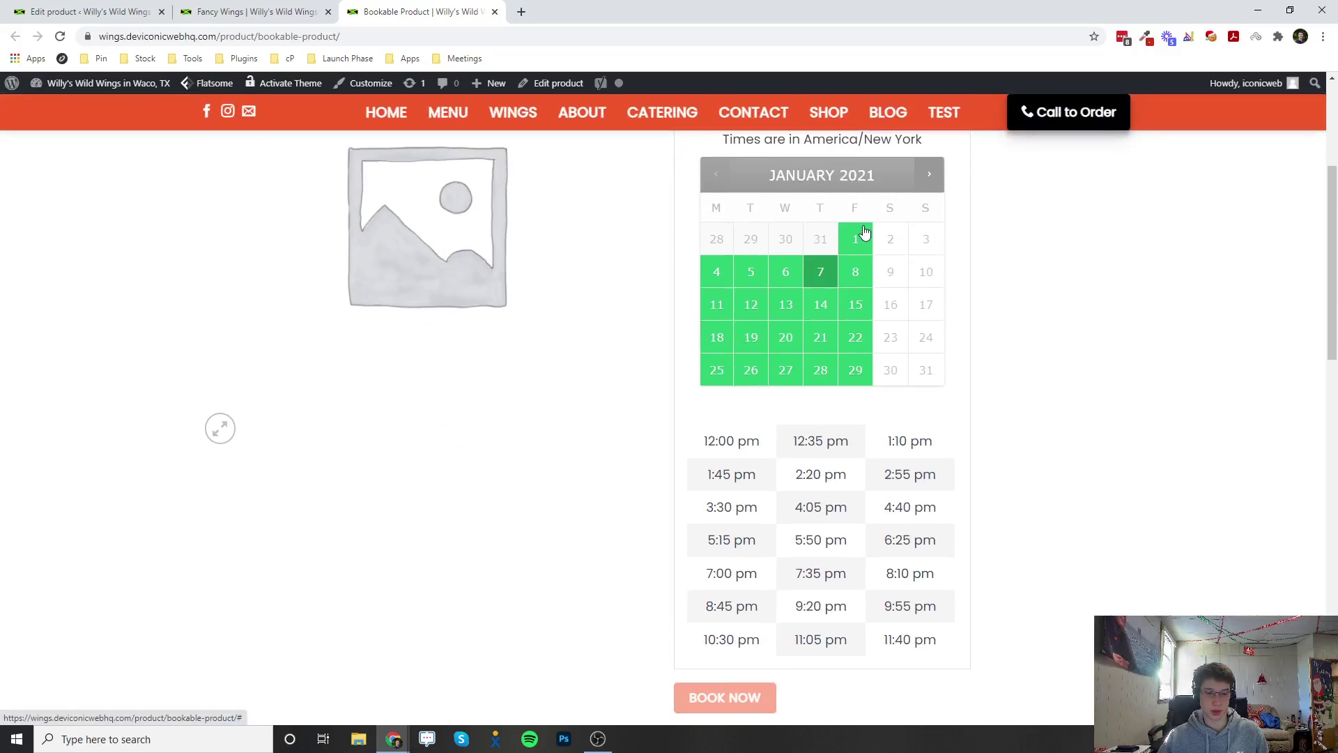
{"action": "left_click", "coordinate": [727, 443]}
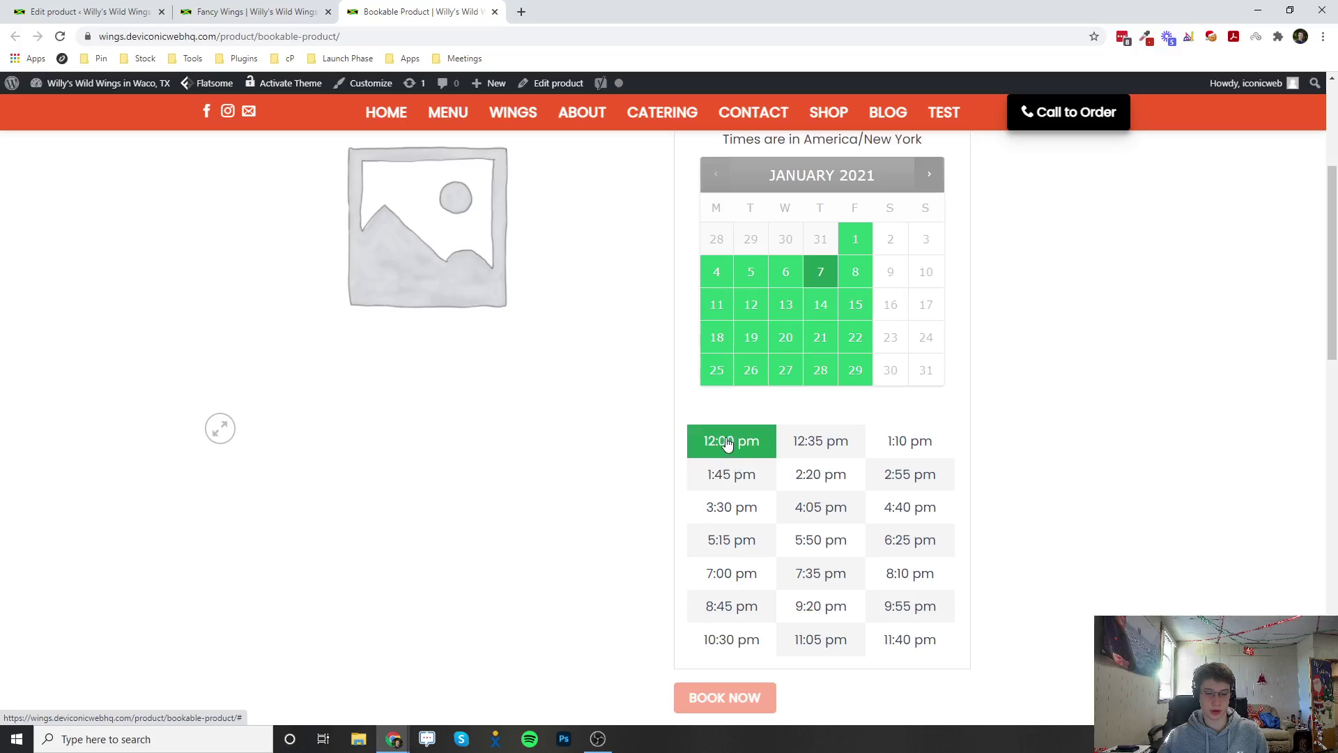
{"action": "scroll", "coordinate": [727, 443], "scroll_direction": "down", "scroll_amount": 5}
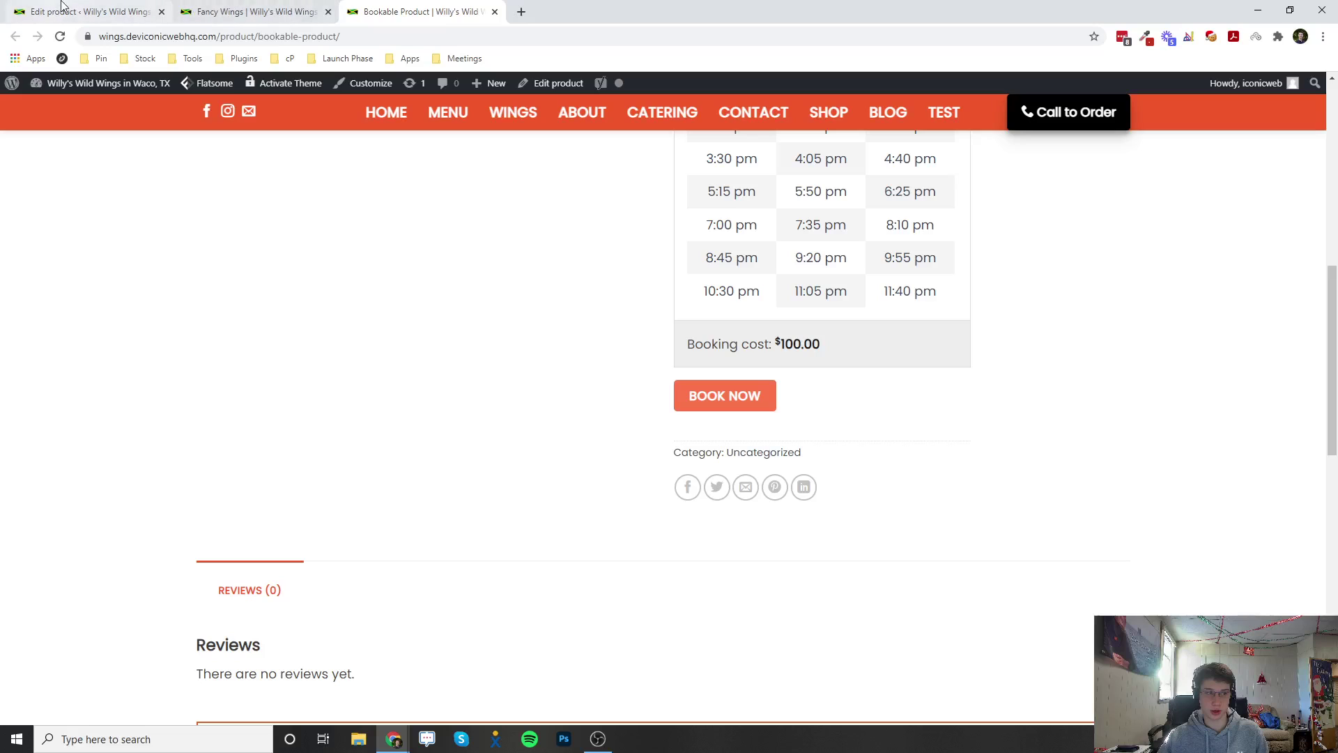
Step: Bring up the product's Costs settings and move from the base cost to the display cost field
{"action": "left_click", "coordinate": [145, 5]}
{"action": "scroll", "coordinate": [661, 442], "scroll_direction": "down", "scroll_amount": 20}
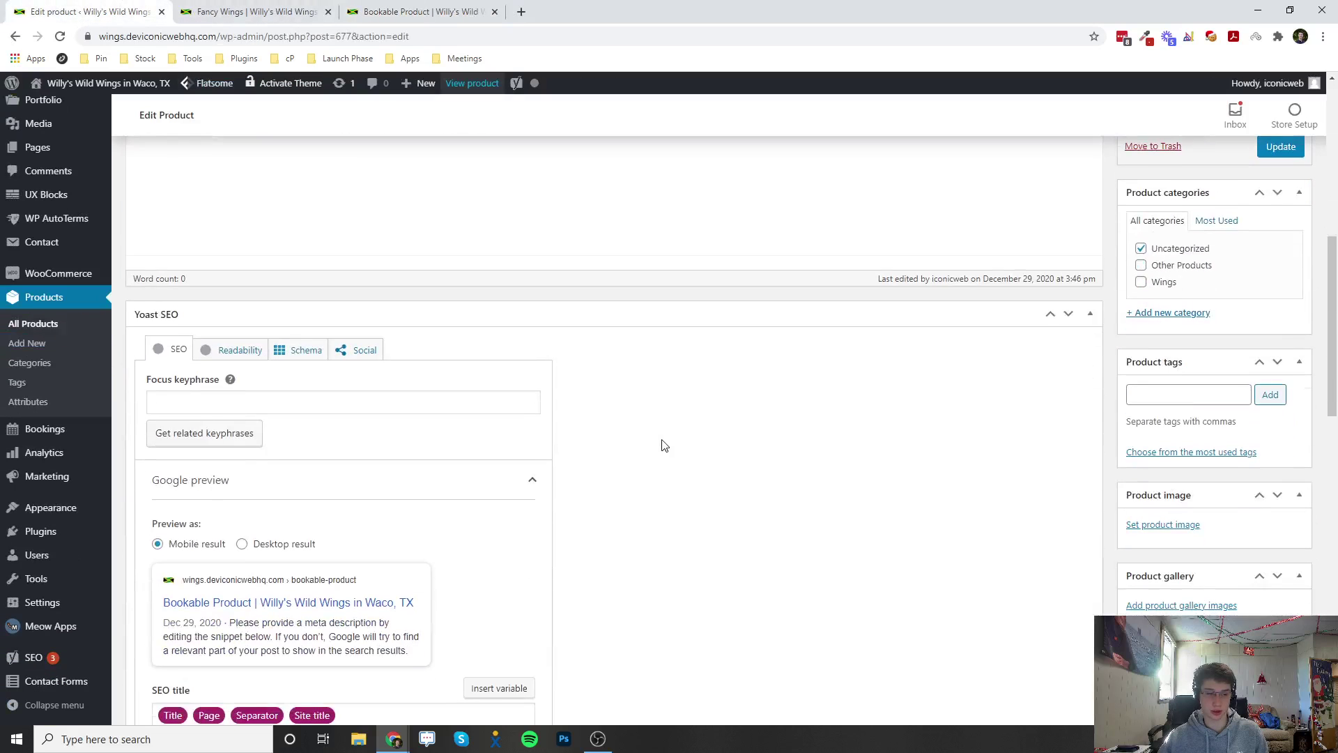
{"action": "left_click", "coordinate": [222, 260]}
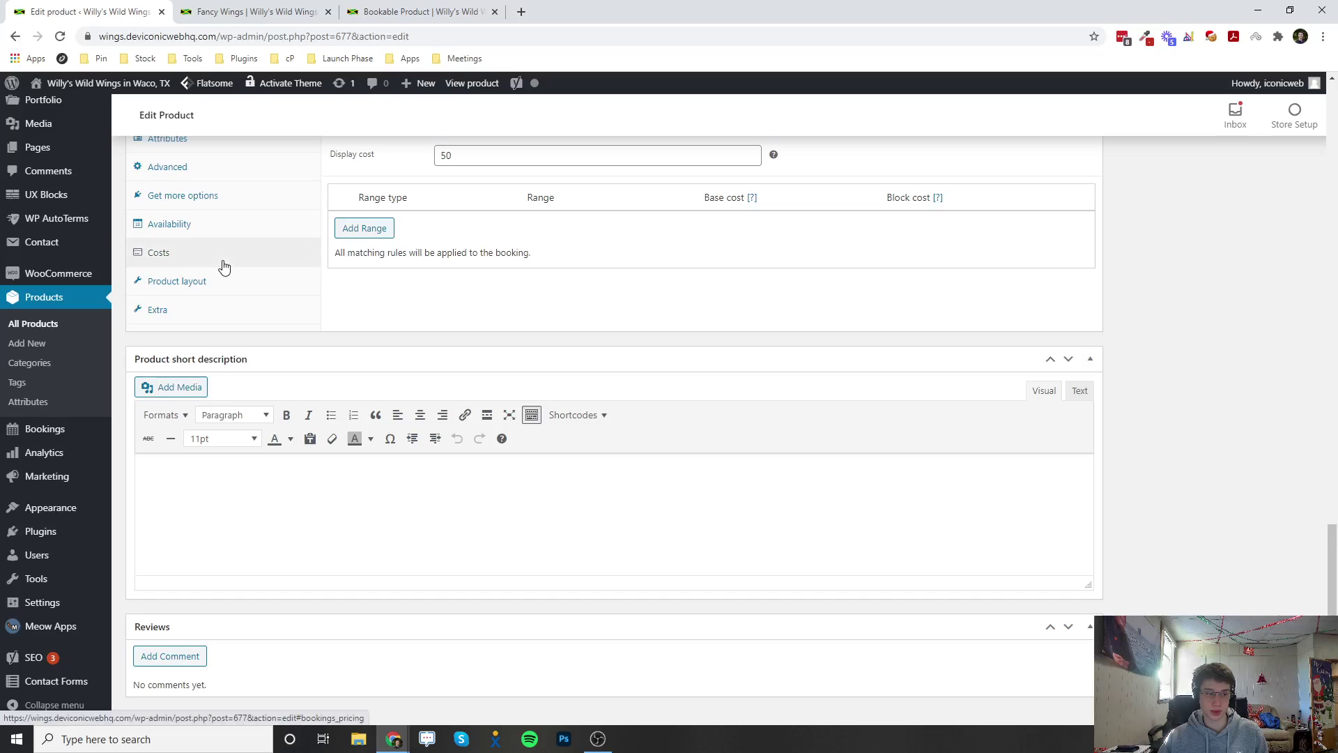
{"action": "scroll", "coordinate": [223, 262], "scroll_direction": "up", "scroll_amount": 3}
{"action": "left_click_drag", "start_coordinate": [442, 298], "coordinate": [465, 329]}
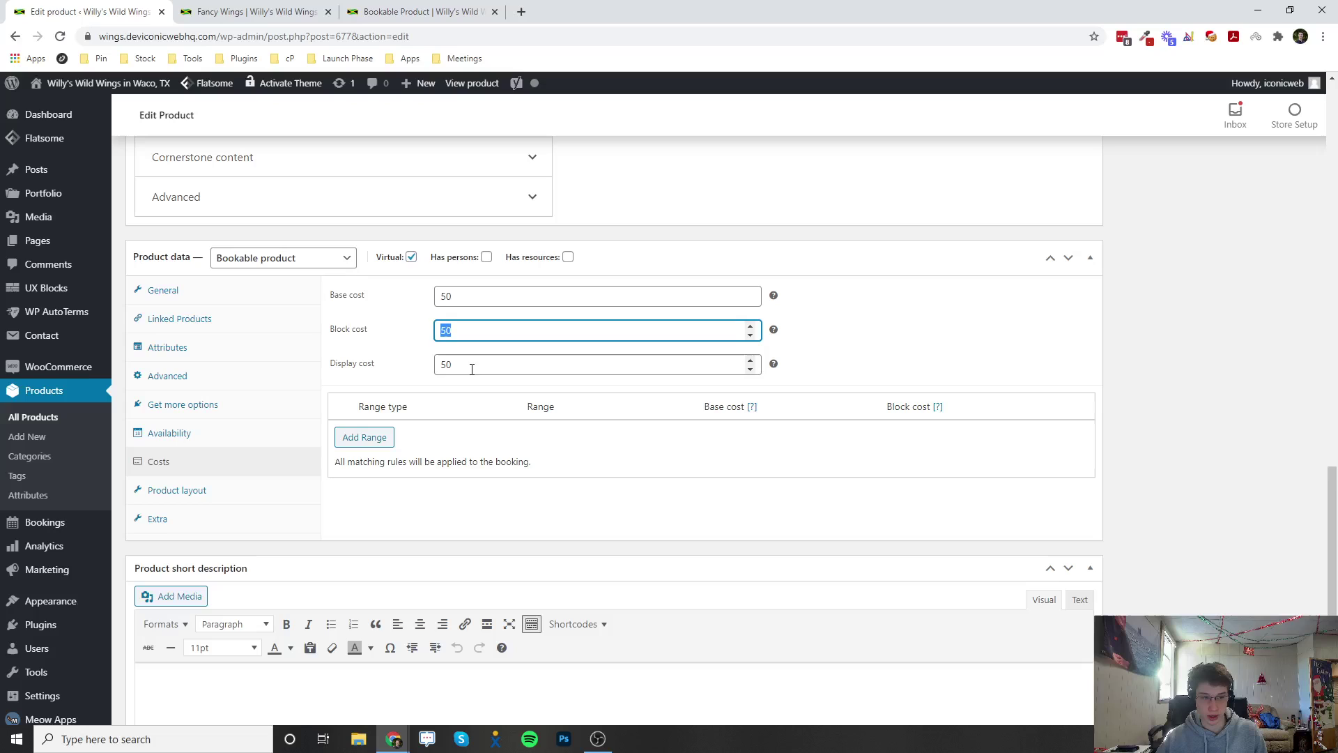
{"action": "key", "text": "Tab"}
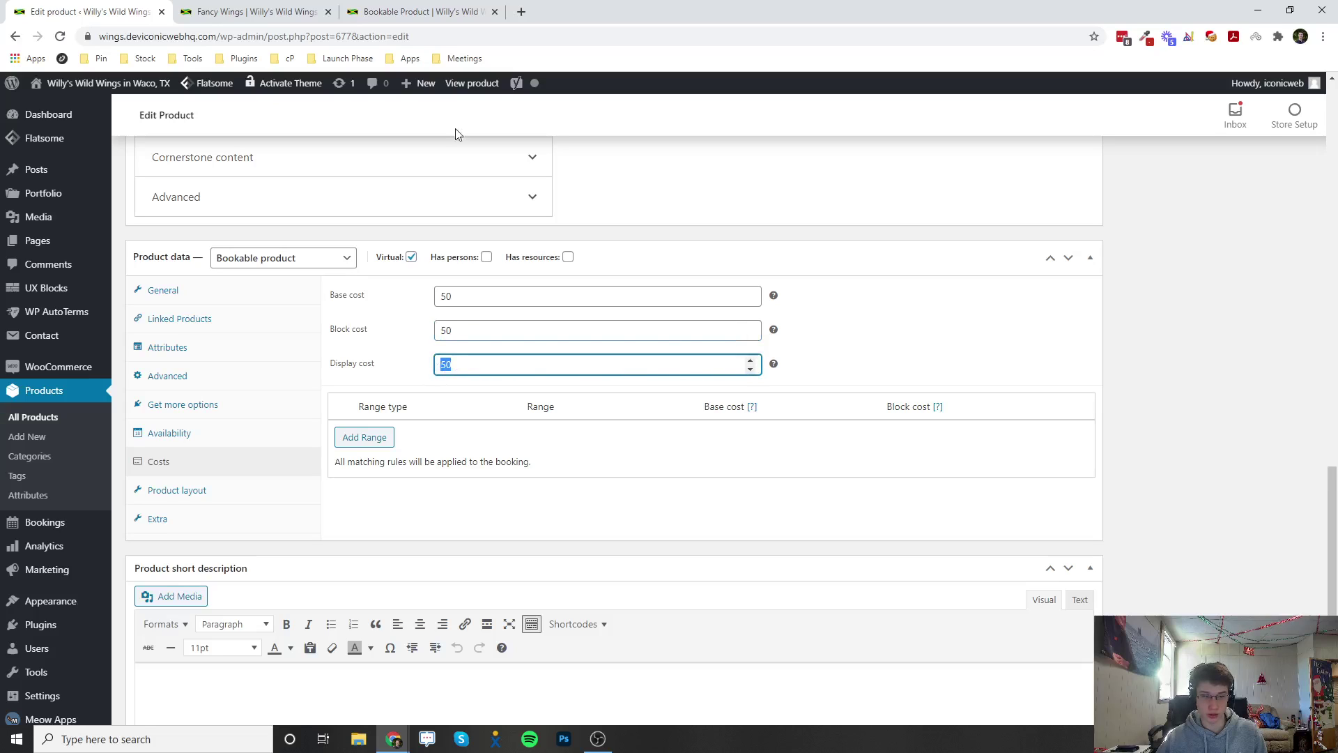
Step: Check that the storefront page still shows From $50.00
{"action": "left_click", "coordinate": [351, 8]}
{"action": "scroll", "coordinate": [682, 230], "scroll_direction": "up", "scroll_amount": 10}
{"action": "left_click_drag", "start_coordinate": [731, 363], "coordinate": [783, 360]}
{"action": "left_click", "coordinate": [783, 360]}
{"action": "left_click", "coordinate": [251, 11]}
Step: Replace the display cost with 75 and update the product
{"action": "left_click", "coordinate": [116, 7]}
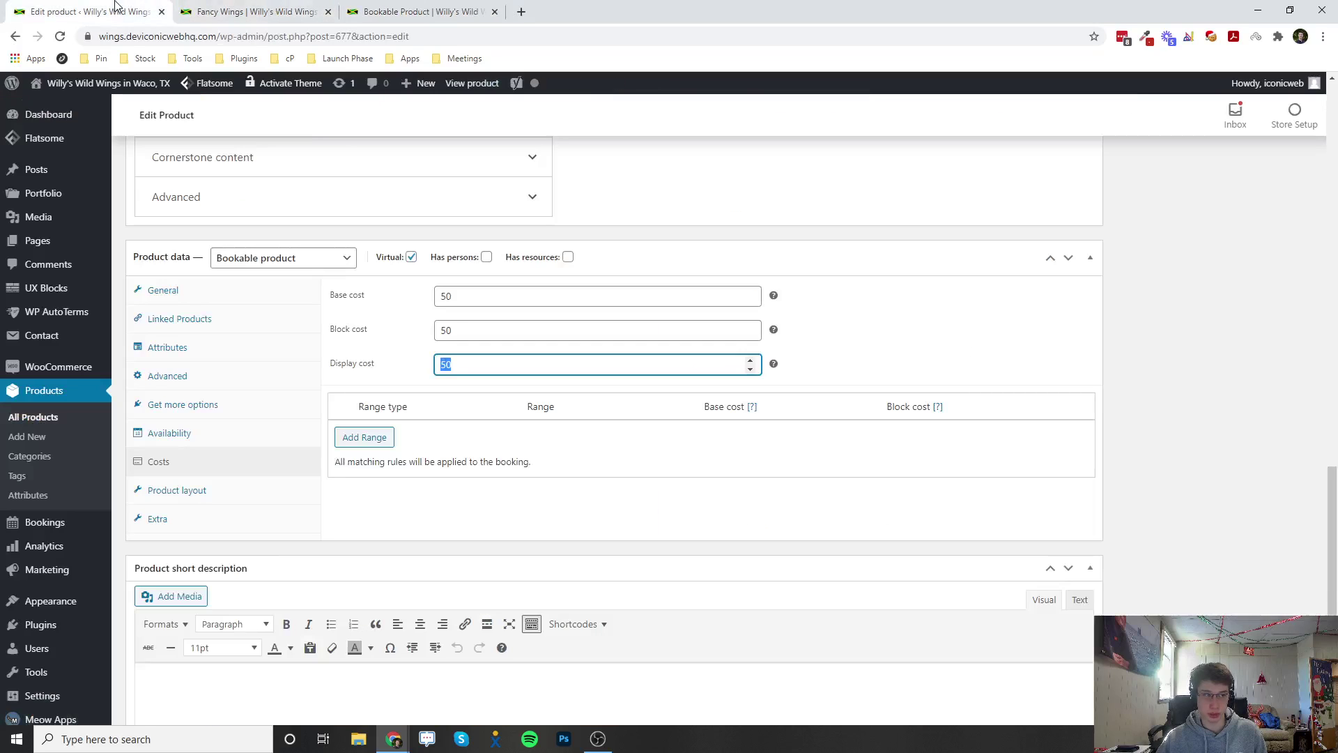
{"action": "left_click_drag", "start_coordinate": [457, 364], "coordinate": [410, 367]}
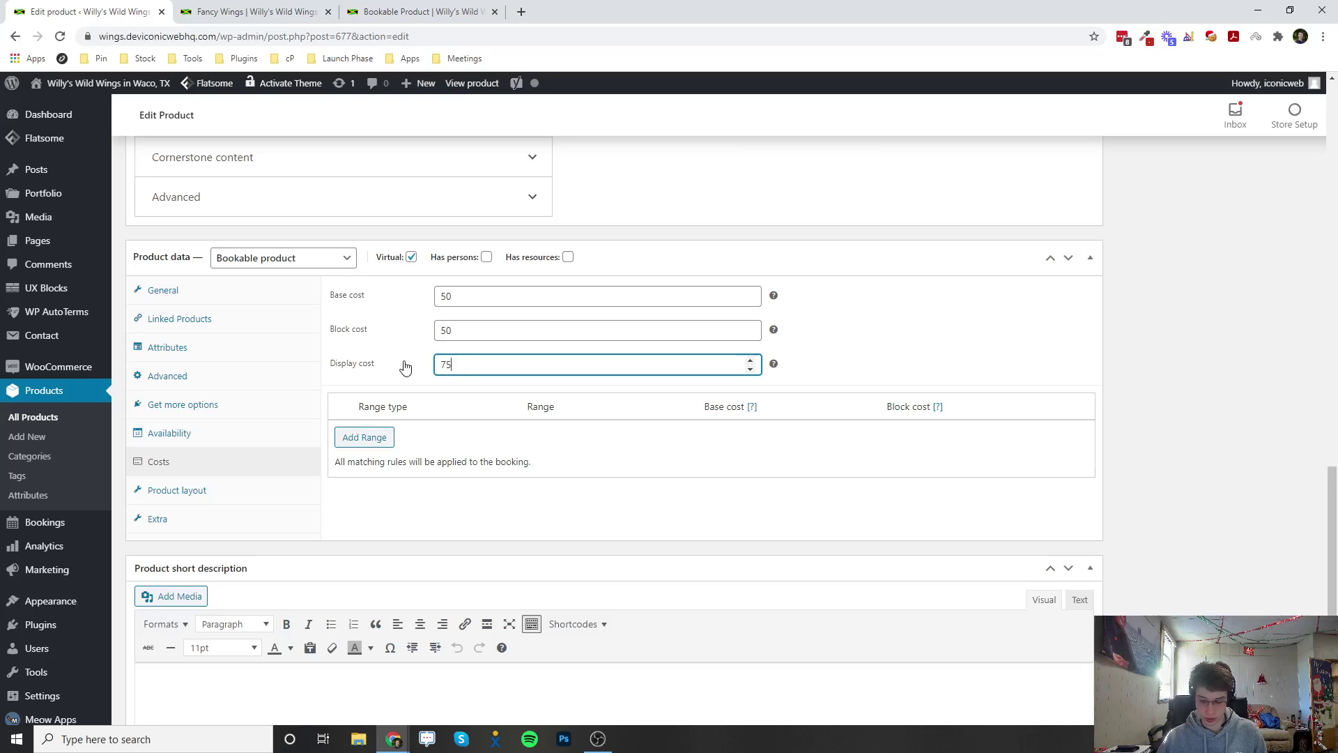
{"action": "type", "text": "75"}
{"action": "scroll", "coordinate": [1225, 460], "scroll_direction": "up", "scroll_amount": 15}
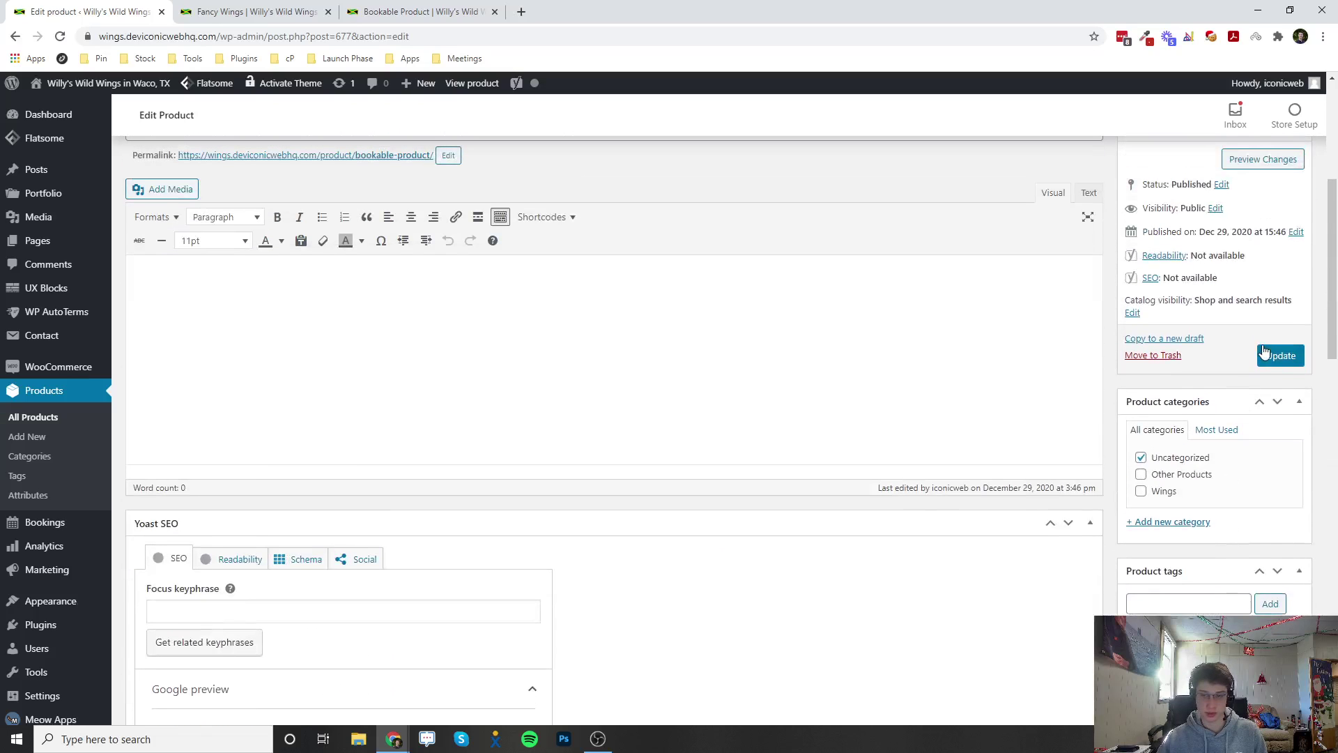
{"action": "left_click", "coordinate": [1278, 354]}
Step: Reload the storefront product page and confirm it now reads From $75.00
{"action": "left_click", "coordinate": [376, 11]}
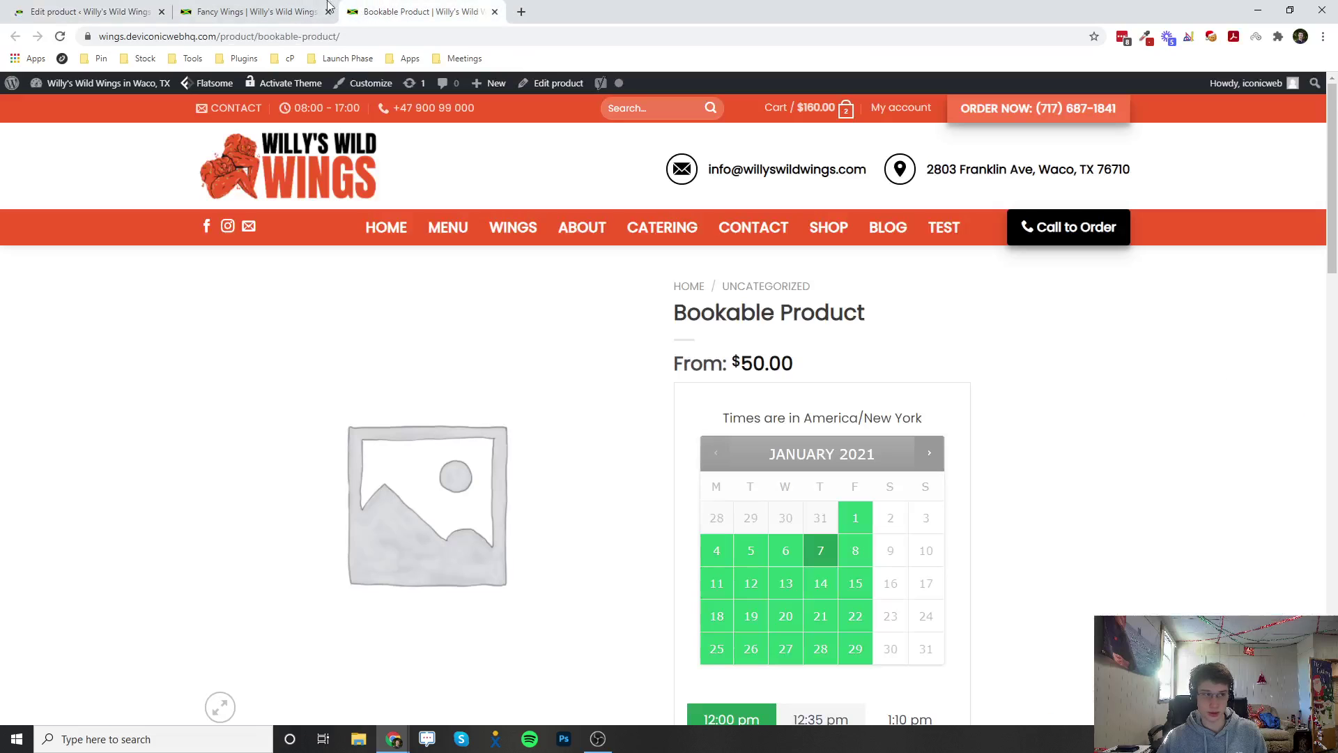
{"action": "left_click", "coordinate": [59, 37]}
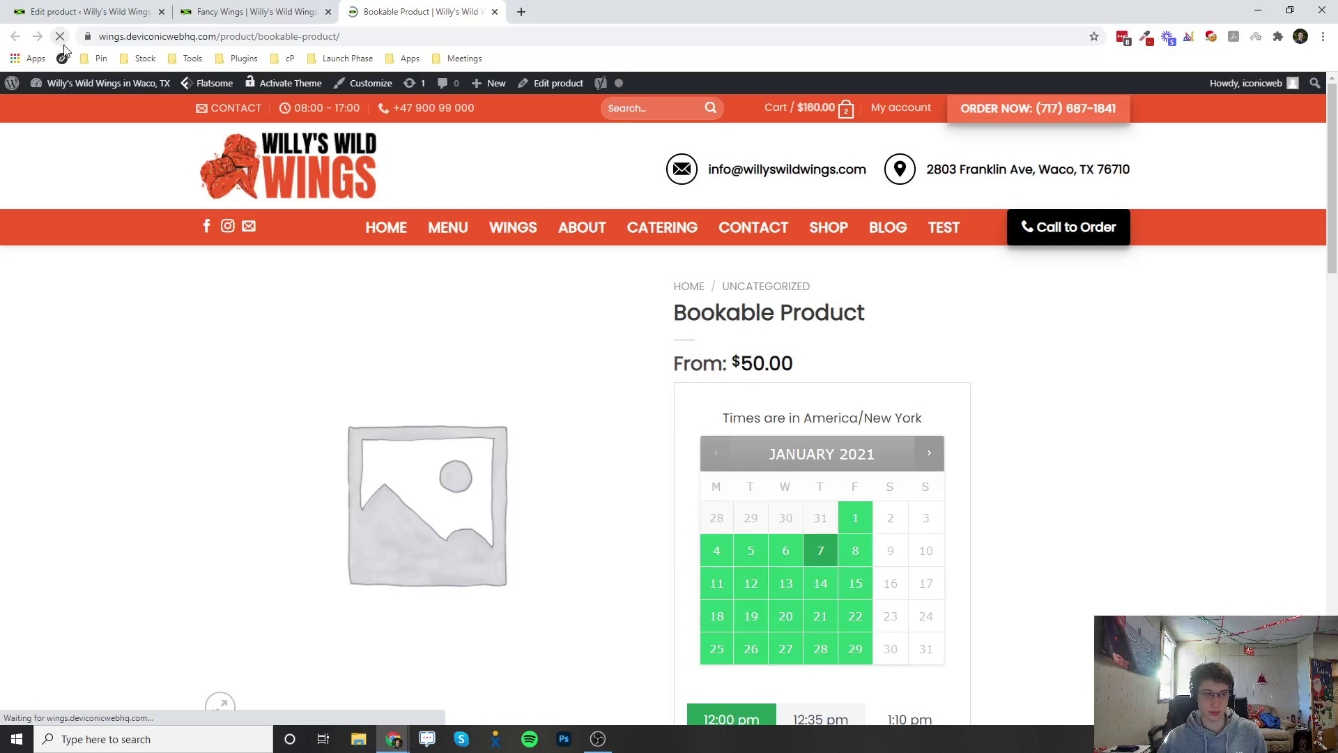
{"action": "left_click_drag", "start_coordinate": [735, 357], "coordinate": [783, 359]}
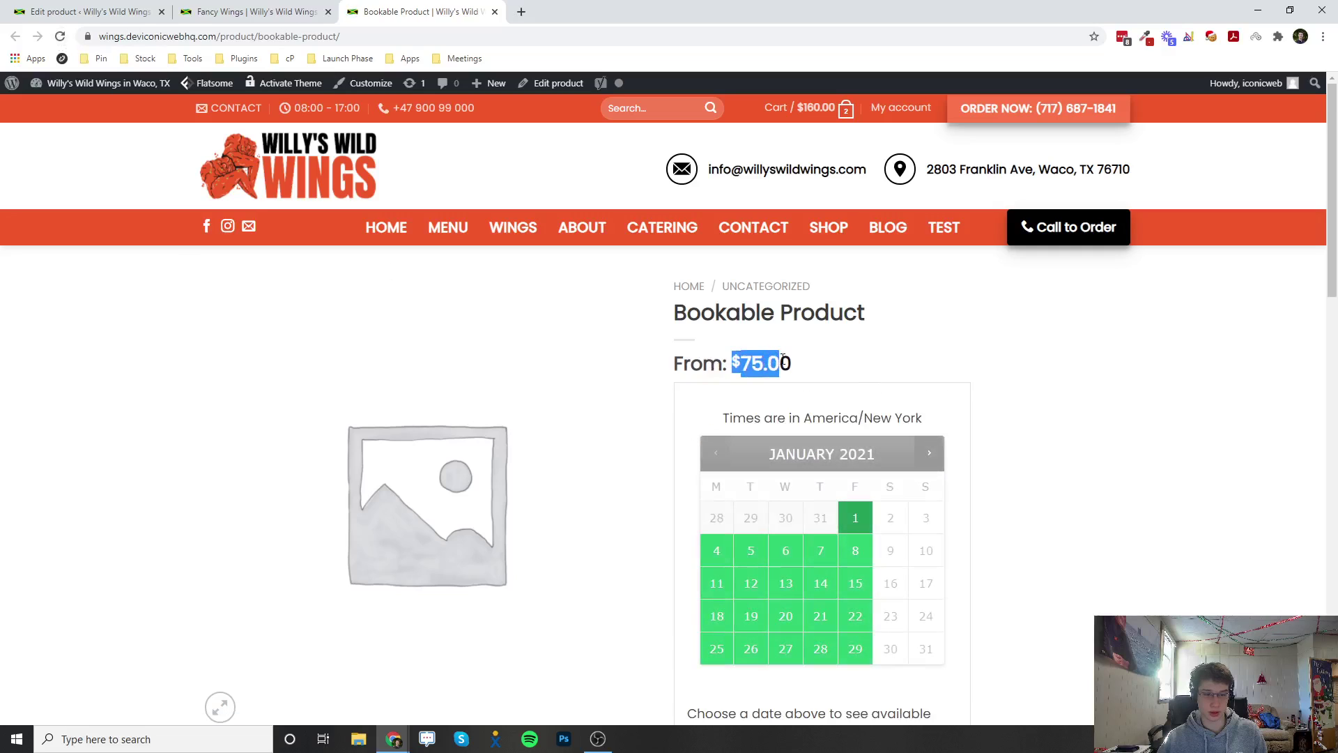
{"action": "left_click", "coordinate": [783, 358]}
Step: Pick January 6 at 12:00 pm to confirm the booking cost is still $100.00
{"action": "scroll", "coordinate": [782, 358], "scroll_direction": "down", "scroll_amount": 2}
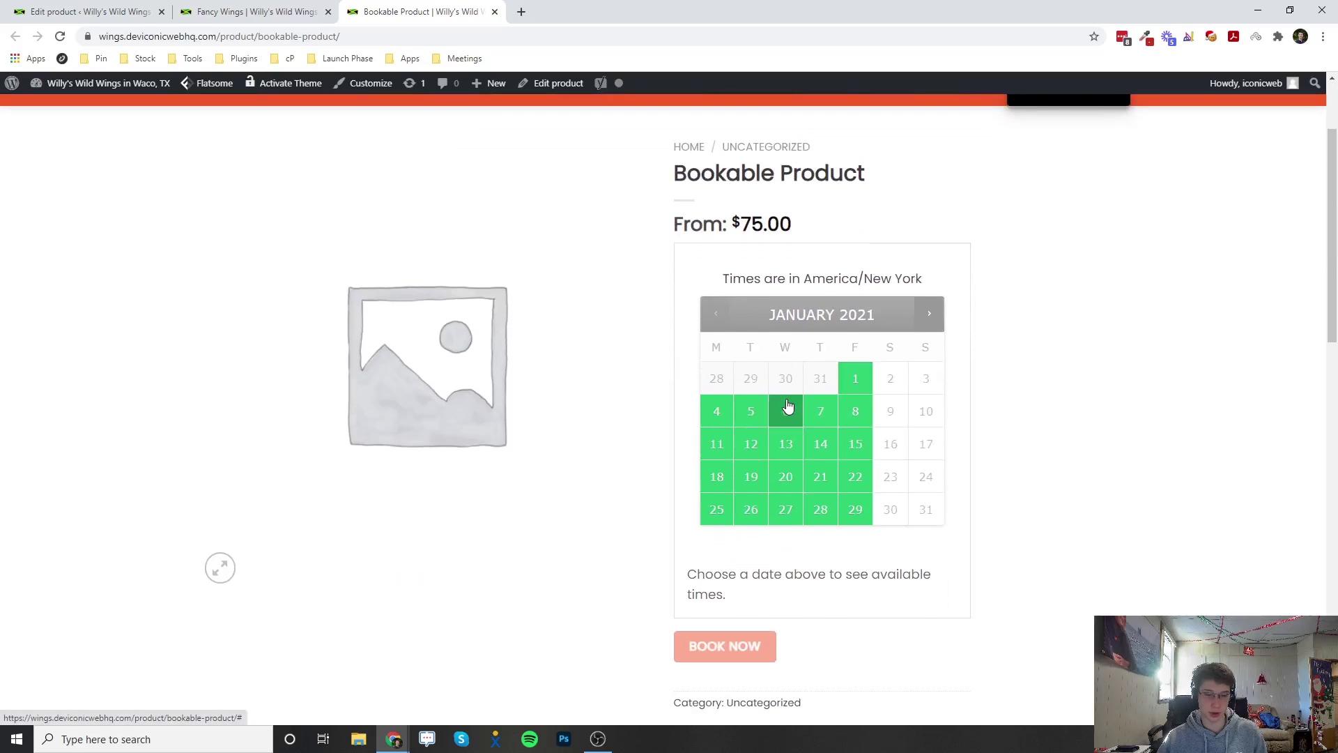
{"action": "left_click", "coordinate": [787, 410]}
{"action": "left_click", "coordinate": [739, 589]}
{"action": "scroll", "coordinate": [662, 568], "scroll_direction": "down", "scroll_amount": 6}
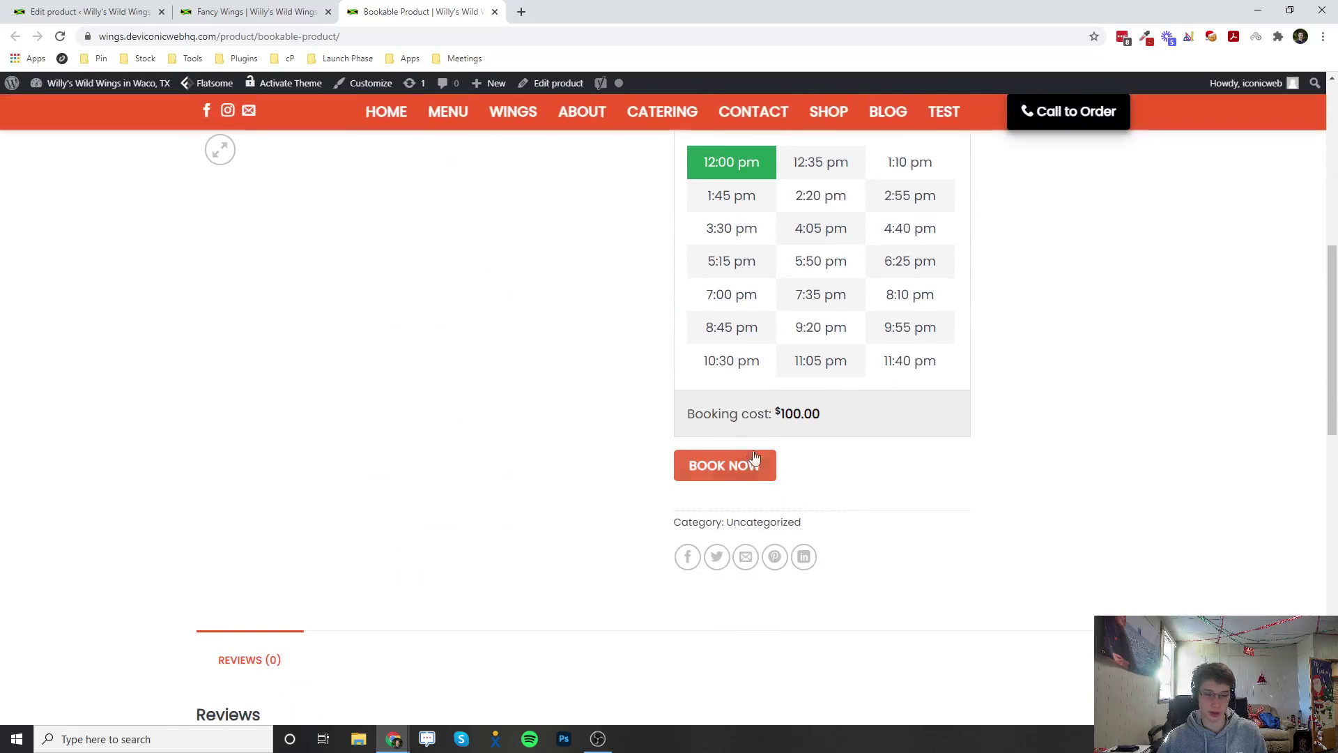
{"action": "left_click_drag", "start_coordinate": [775, 417], "coordinate": [816, 414]}
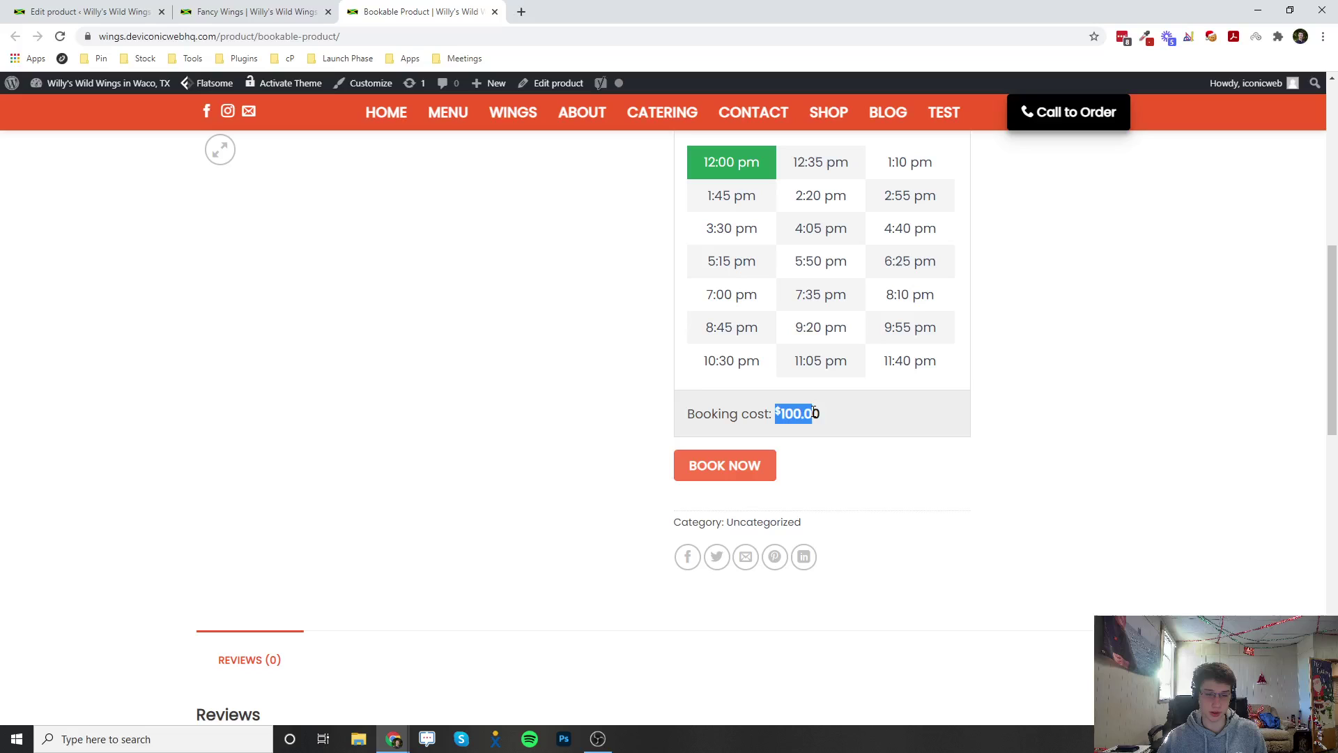
{"action": "left_click", "coordinate": [105, 11]}
{"action": "scroll", "coordinate": [645, 545], "scroll_direction": "down", "scroll_amount": 20}
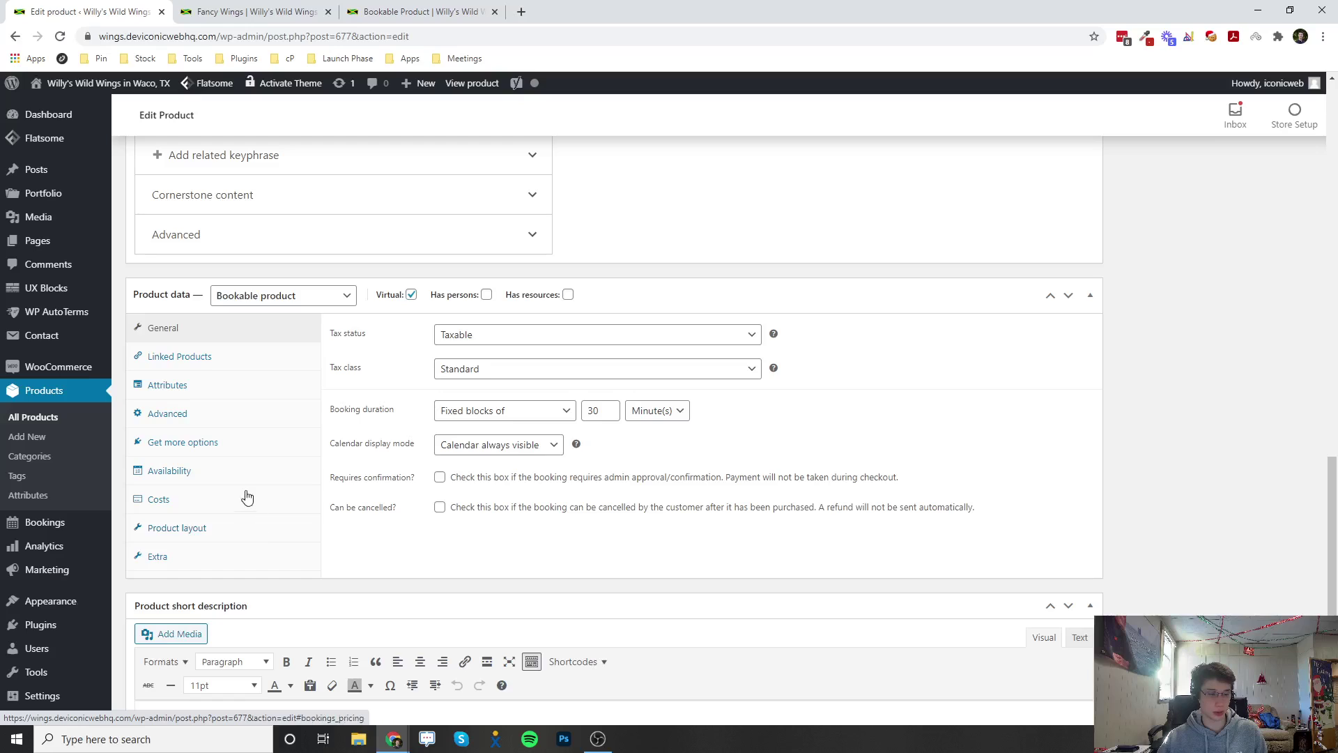
Step: Show the Availability settings with the Monday–Friday 12:00 PM–05:00 PM bookable range
{"action": "left_click", "coordinate": [215, 506]}
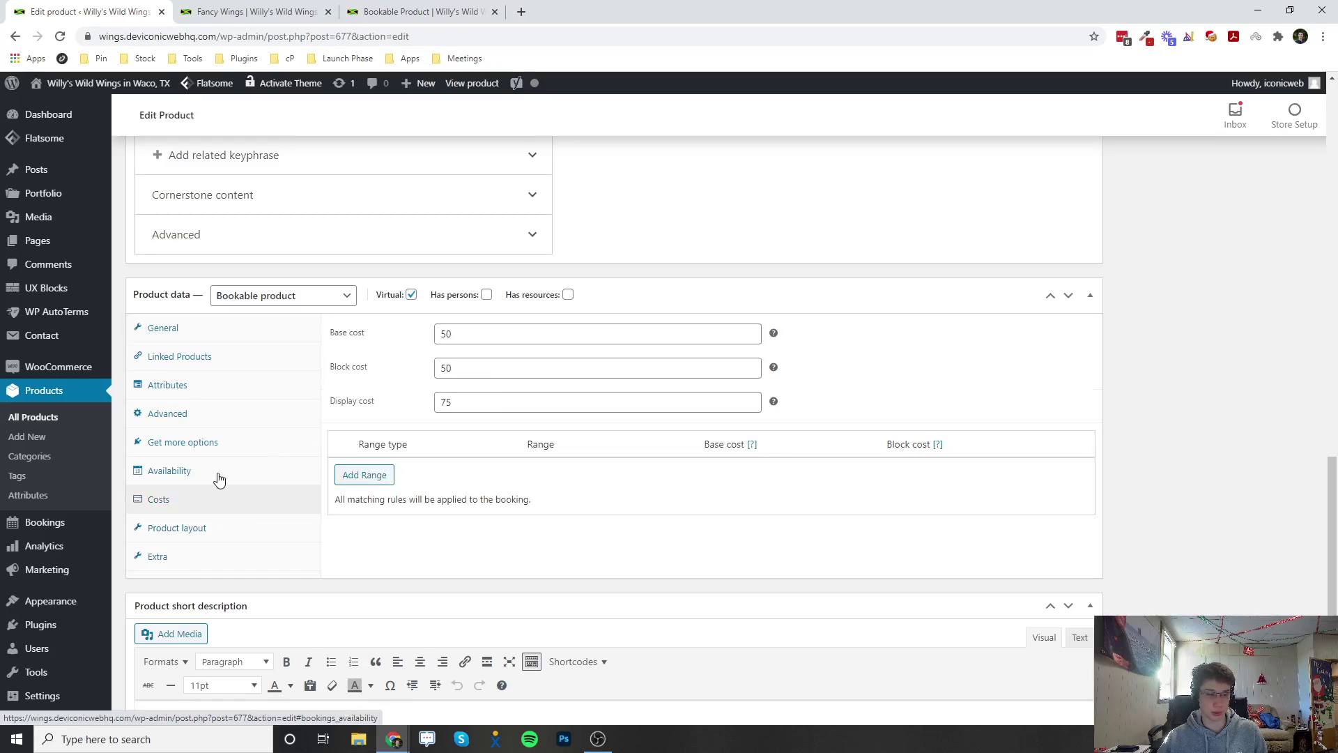
{"action": "left_click", "coordinate": [219, 478]}
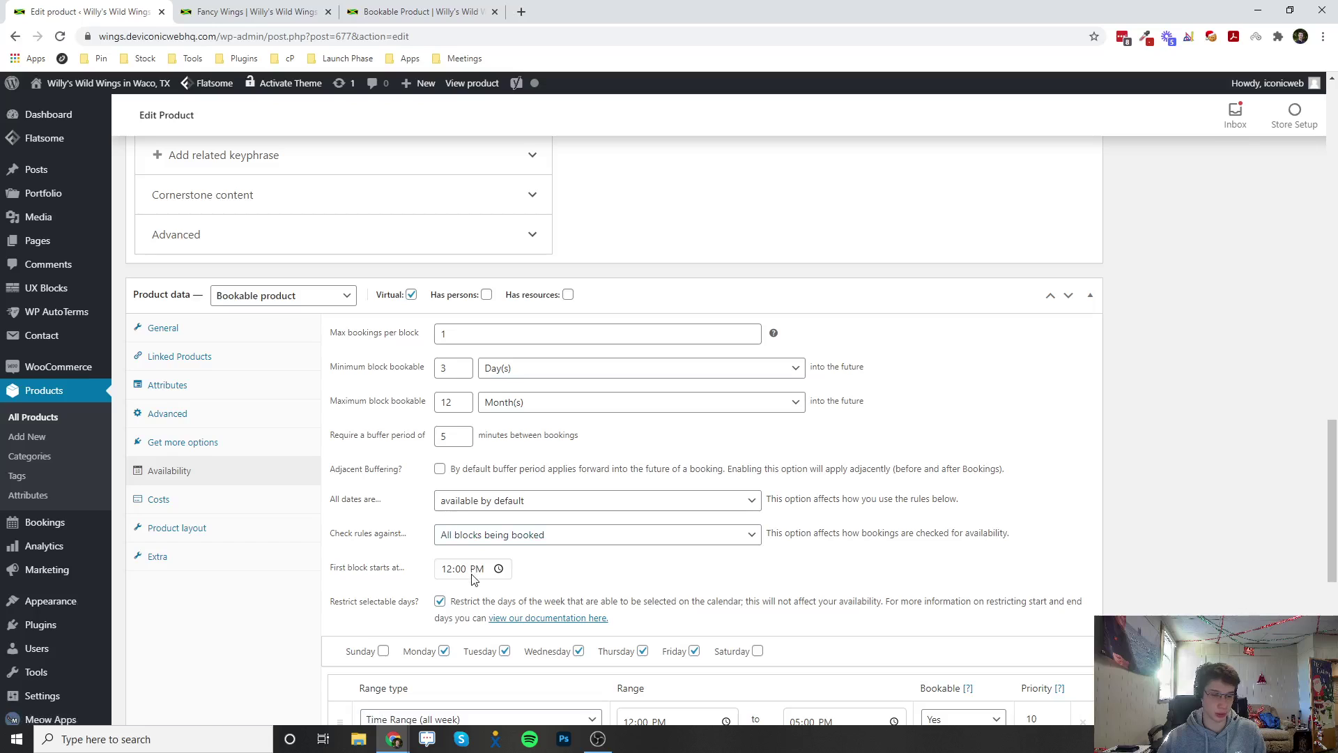
{"action": "scroll", "coordinate": [529, 572], "scroll_direction": "down", "scroll_amount": 5}
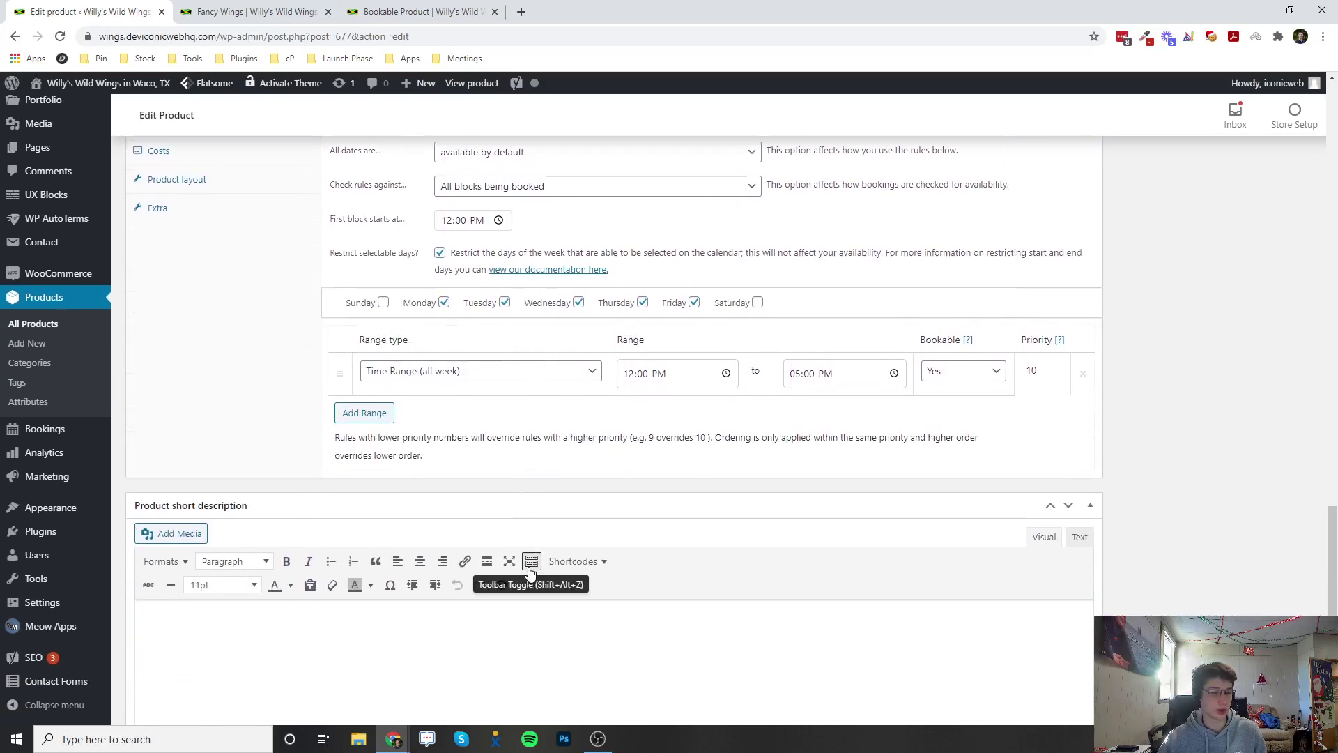